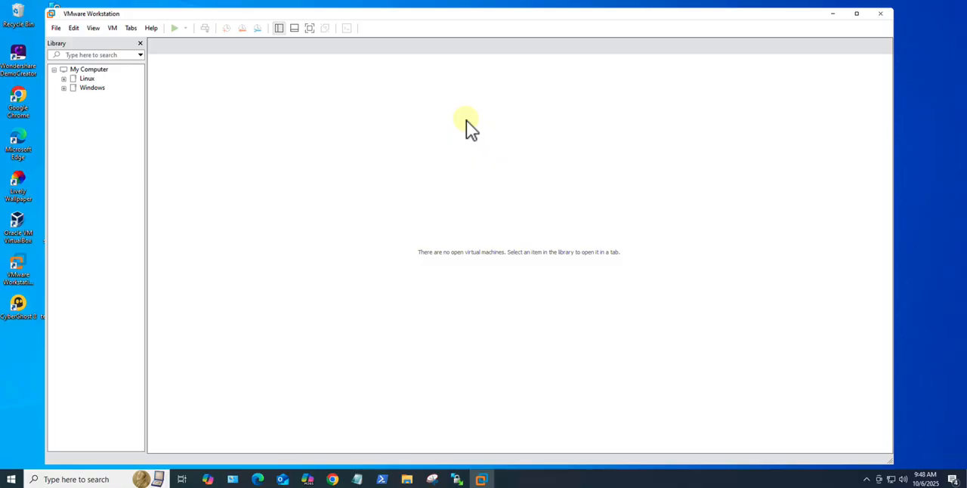
Step: Open Chrome, search Google for "rocky linux download", and open the download page on rockylinux.org
click(332, 480)
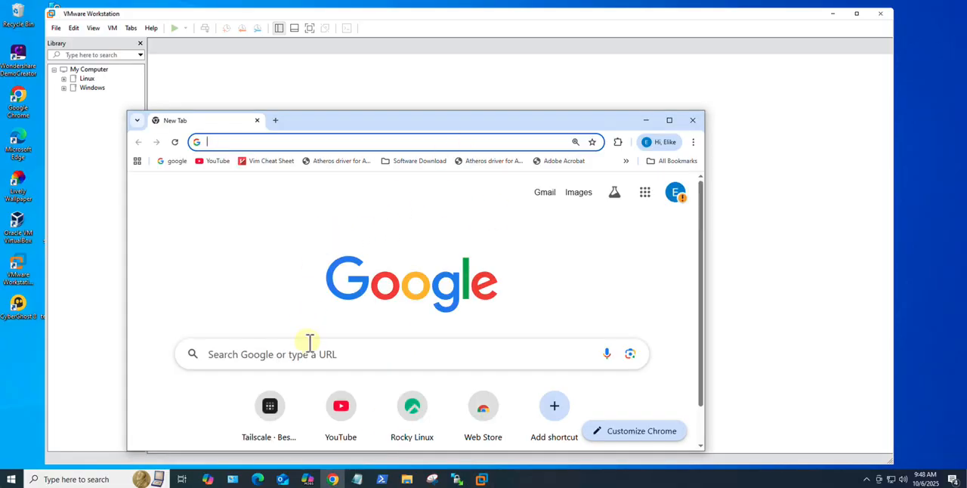
click(307, 355)
drag(384, 113, 397, 71)
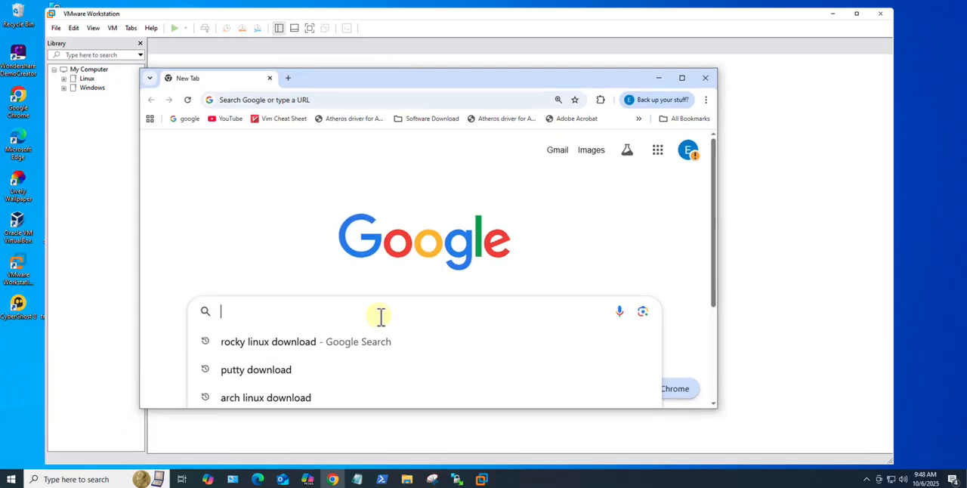
click(280, 346)
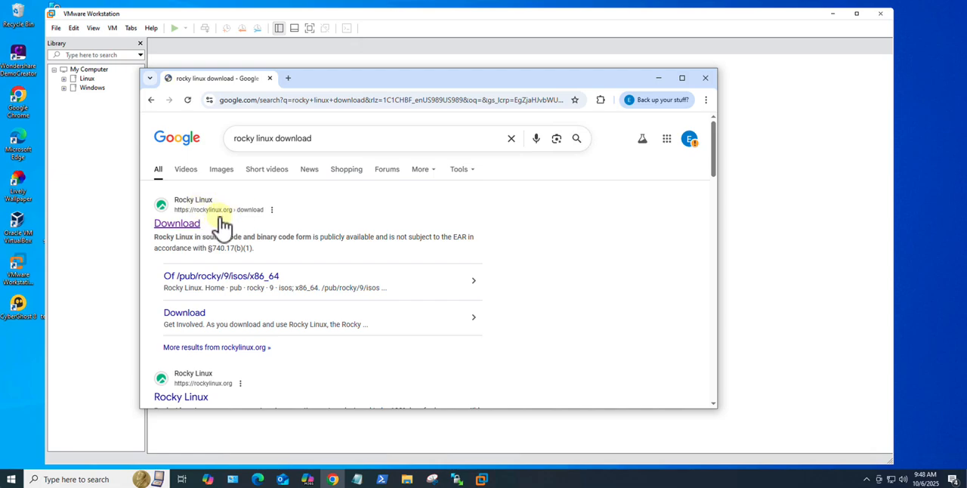
click(180, 225)
Step: Examine the default, cloud and desktop live images offered for Rocky Linux 10 on the download page
scroll(557, 252, down, 3)
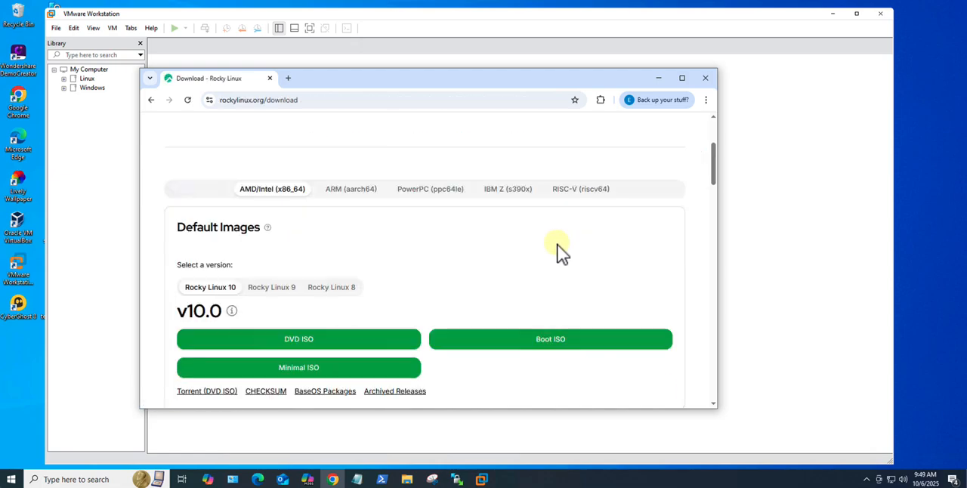
scroll(419, 237, down, 2)
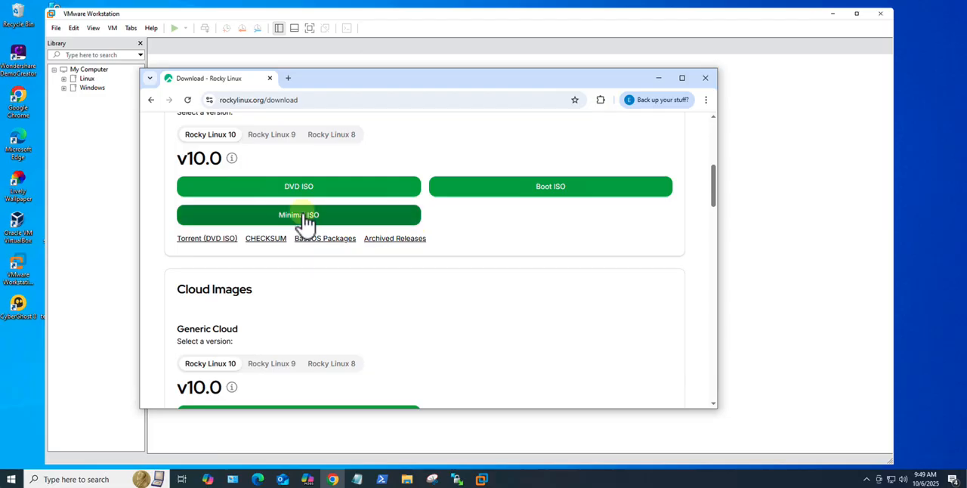
scroll(307, 222, up, 2)
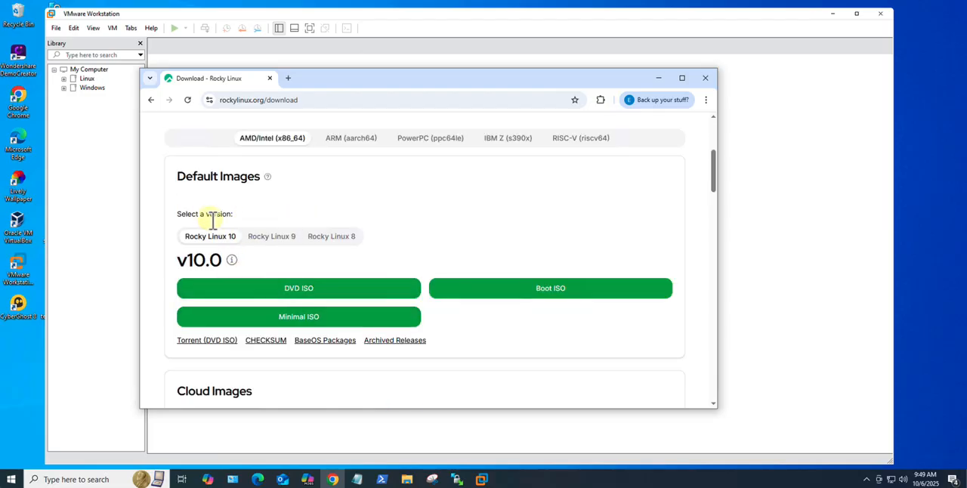
scroll(285, 270, down, 1)
scroll(241, 226, down, 4)
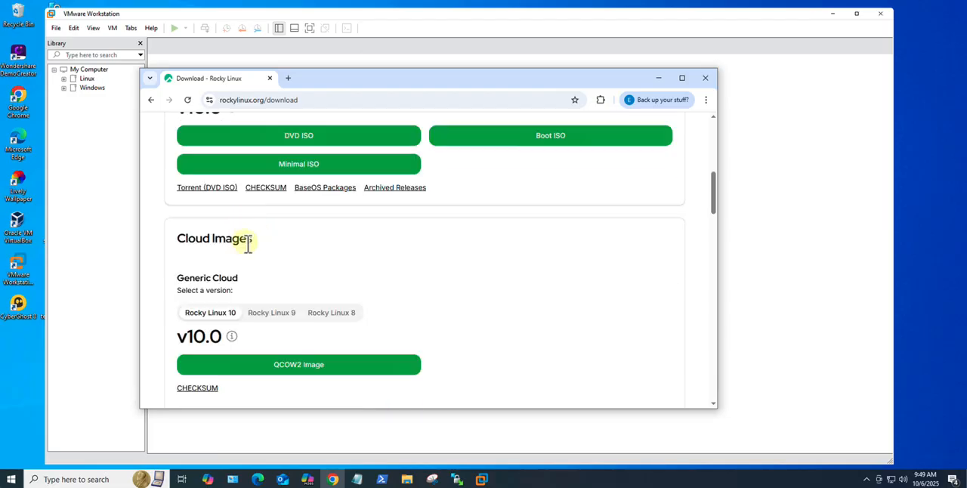
scroll(256, 313, down, 7)
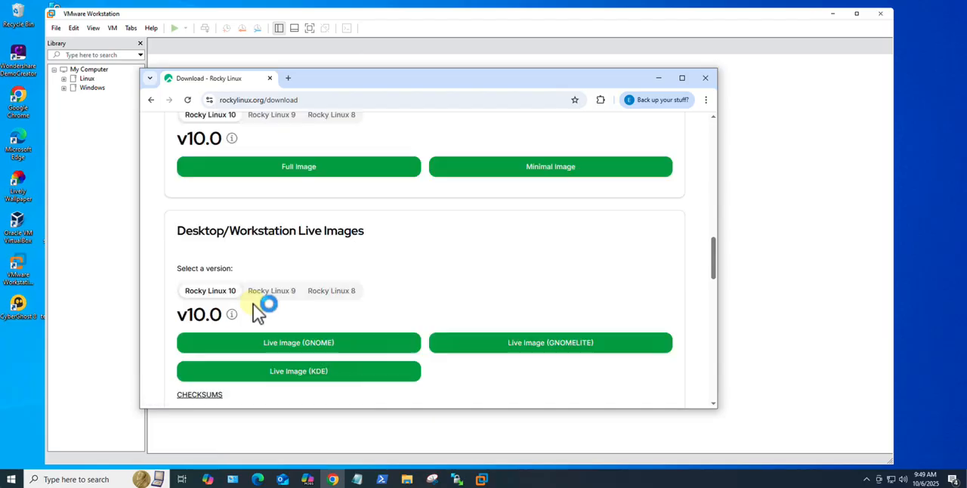
scroll(256, 298, up, 7)
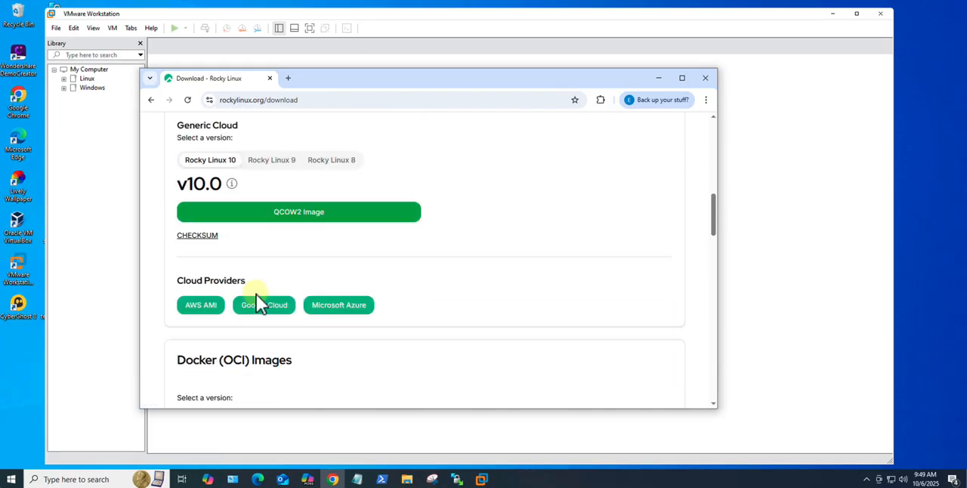
scroll(255, 298, up, 5)
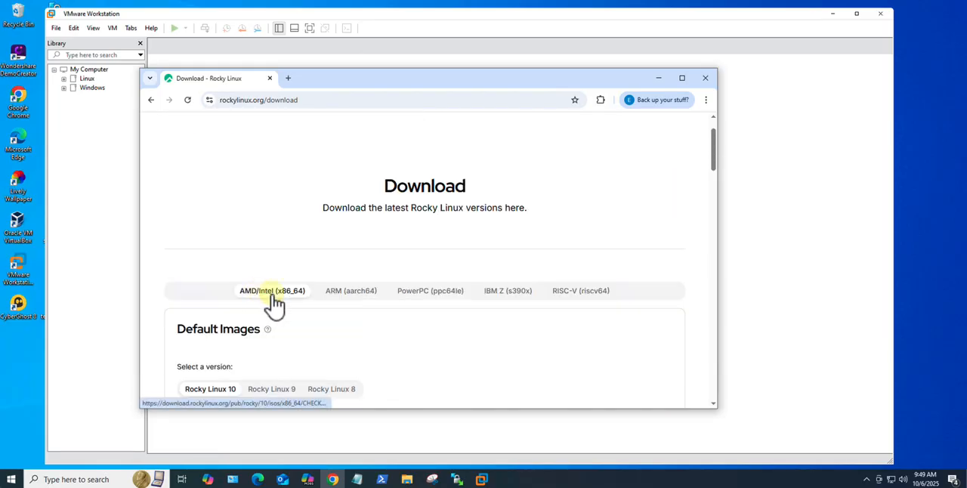
Step: Pick the Rocky Linux 10 DVD ISO for AMD/Intel (x86_64) among the default images and close the browser
scroll(256, 301, down, 2)
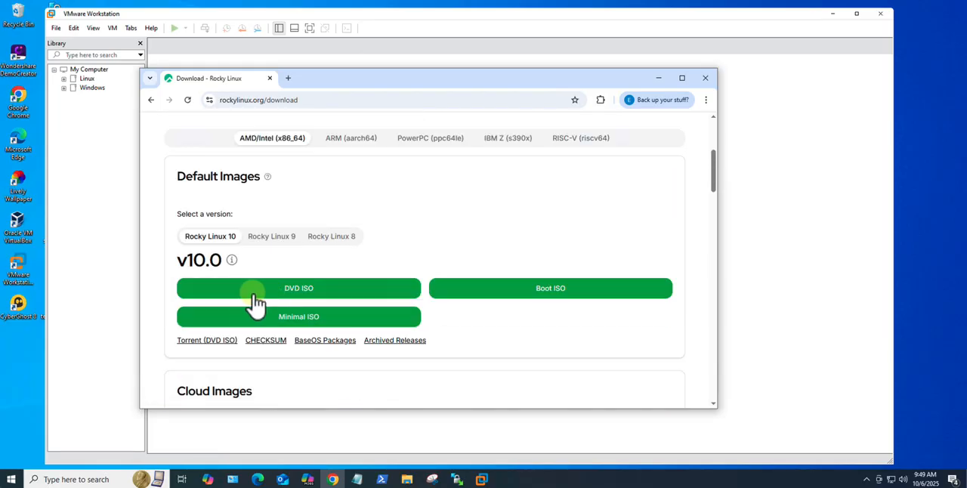
click(305, 302)
click(705, 78)
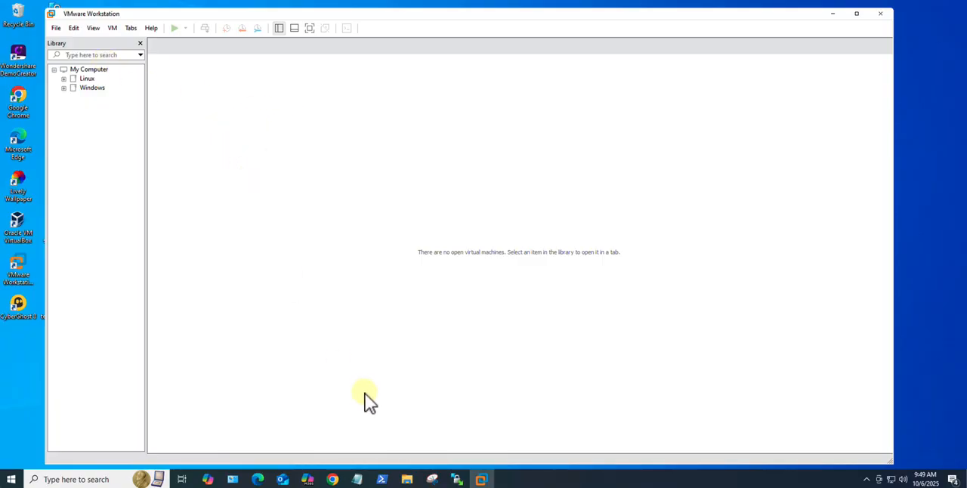
Step: Locate Rocky-10.0-x86_64-dvd1.iso in File Explorer's Rocky linux folder, and minimize the folder window
click(408, 481)
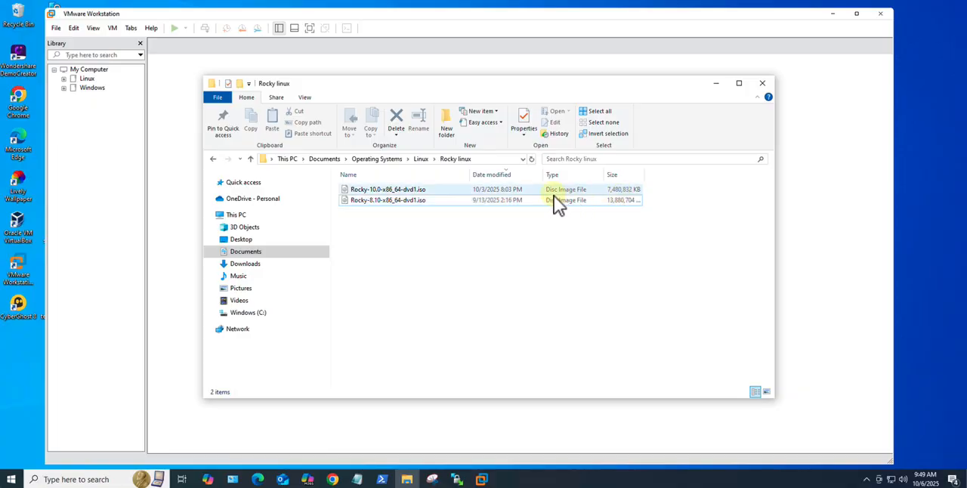
click(374, 190)
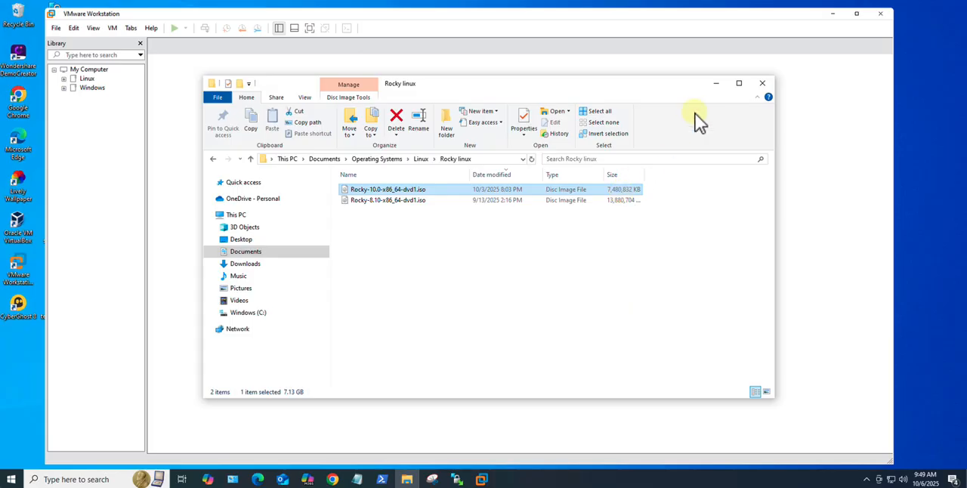
click(717, 83)
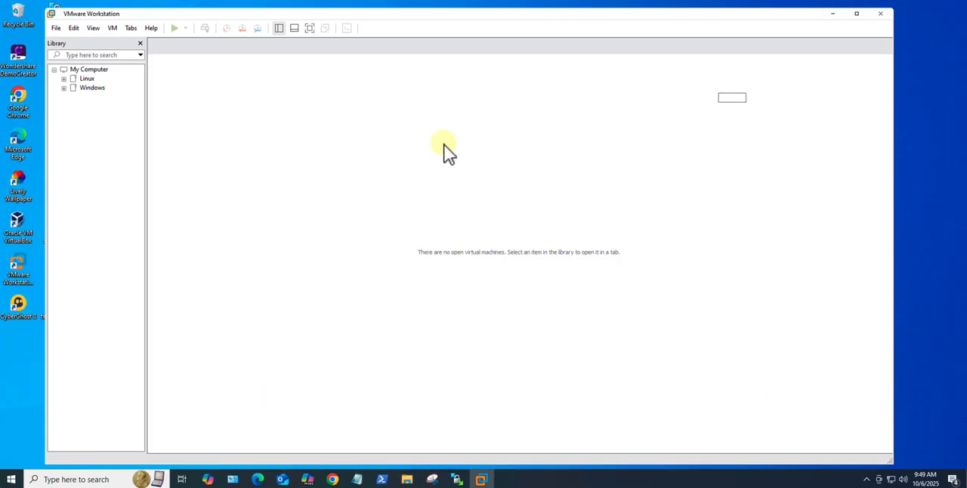
Step: Start a new virtual machine with the Typical configuration and choose to install the operating system later
click(56, 29)
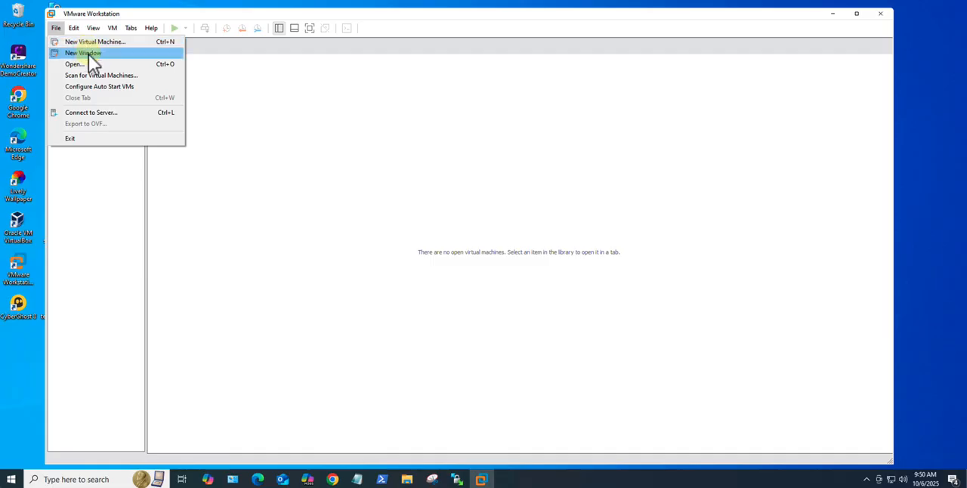
click(90, 43)
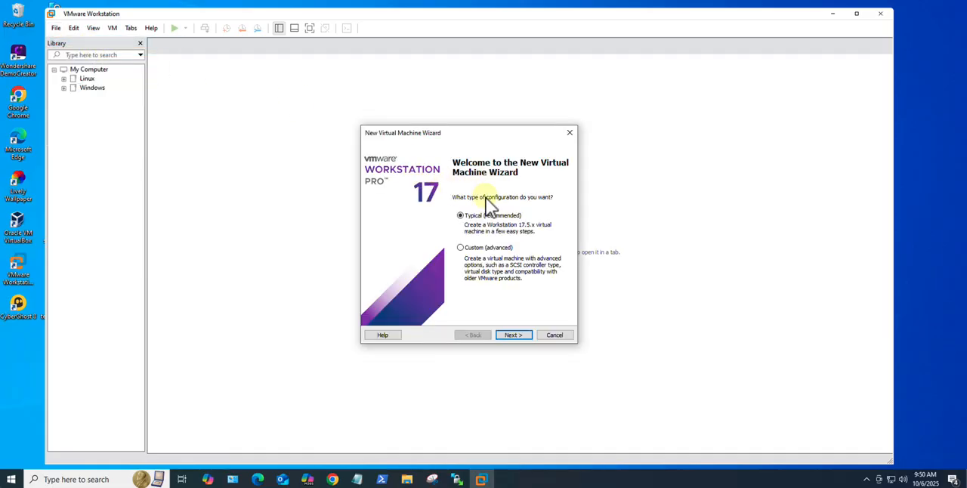
click(512, 342)
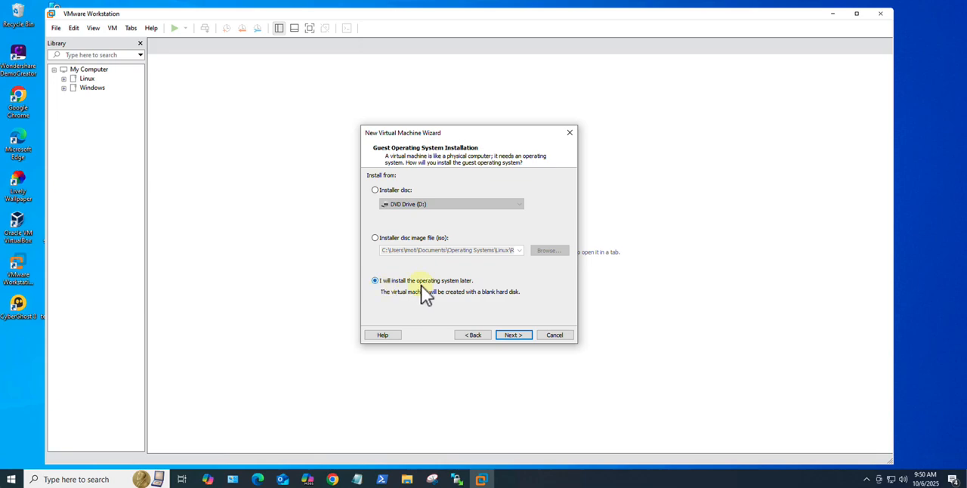
click(517, 337)
Step: Set the Linux guest operating system version to Rocky Linux 64-bit and continue to the naming page
click(434, 244)
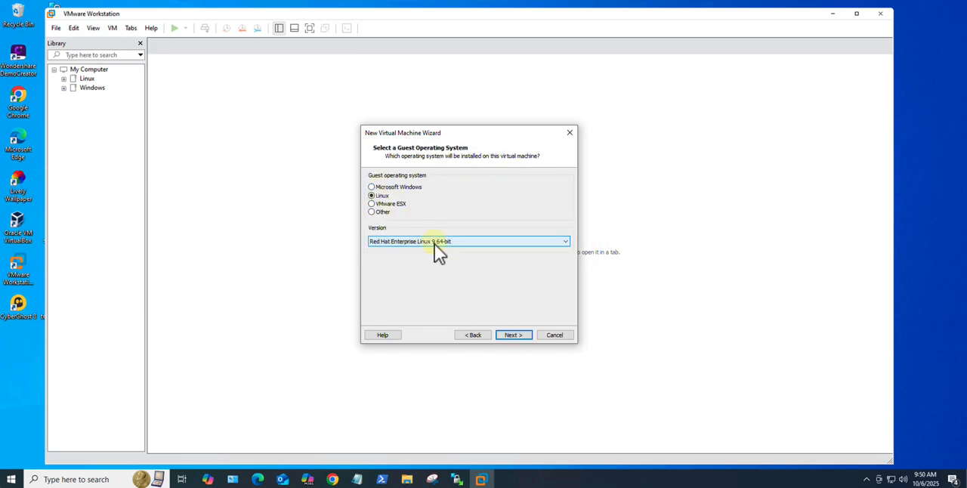
scroll(446, 352, down, 3)
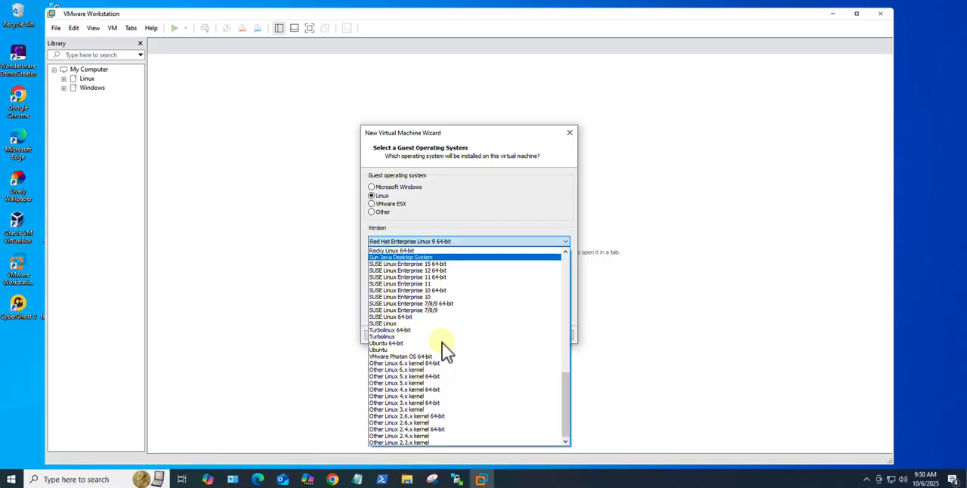
scroll(442, 353, up, 15)
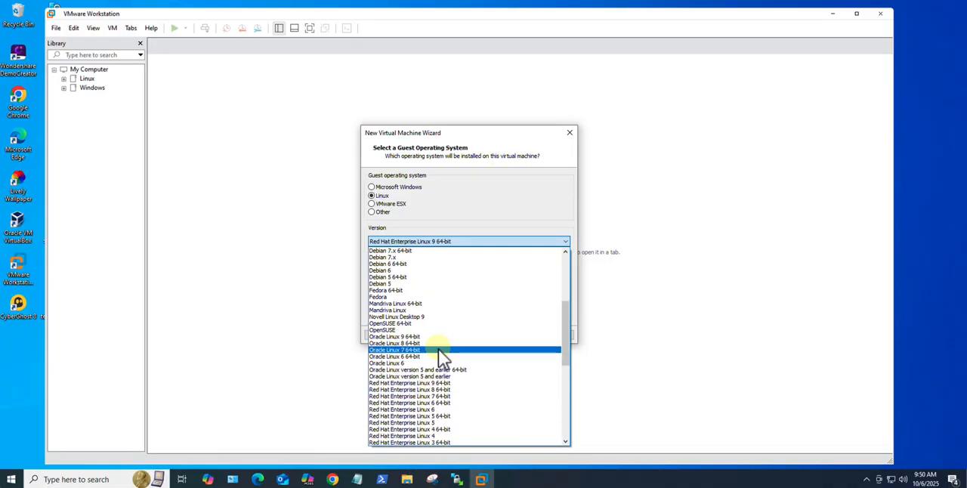
scroll(441, 357, up, 3)
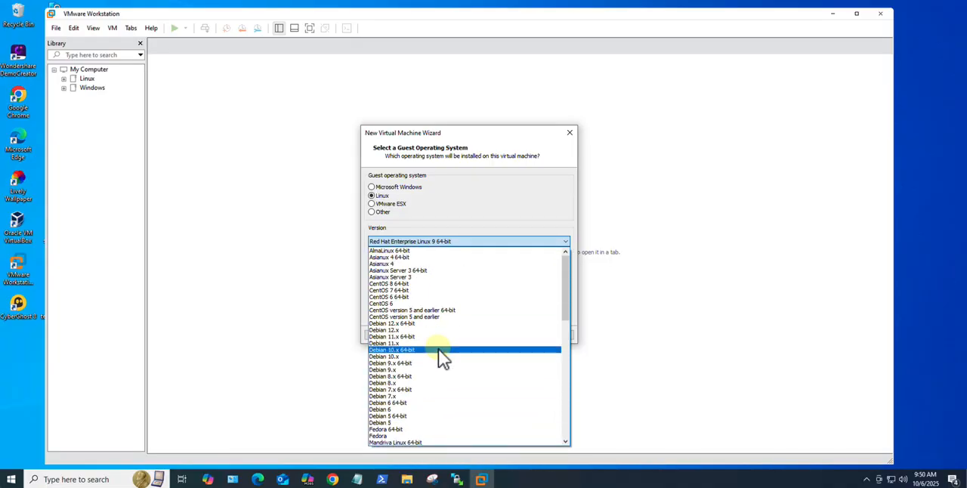
scroll(438, 349, down, 18)
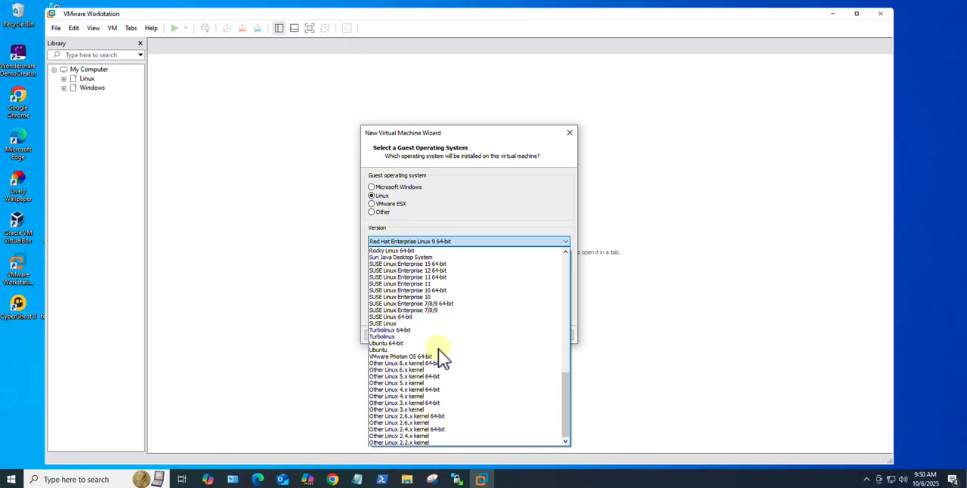
scroll(437, 347, up, 3)
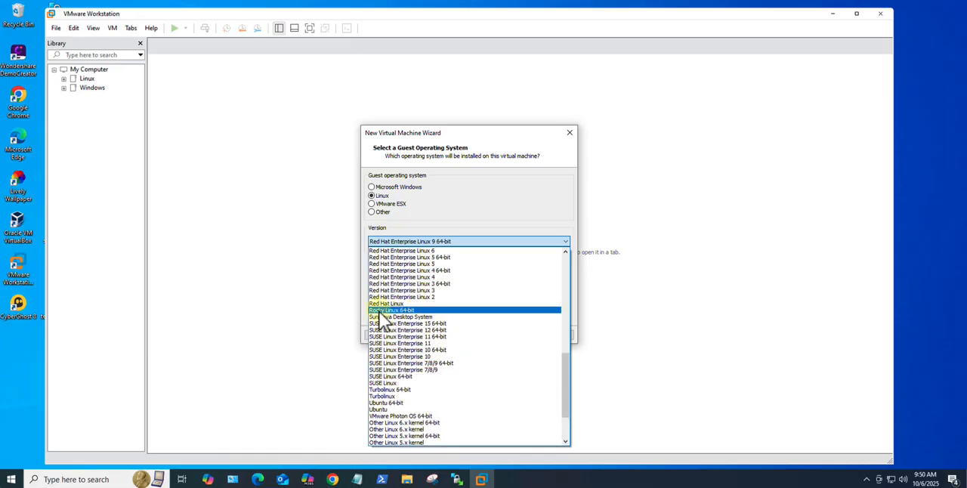
click(395, 311)
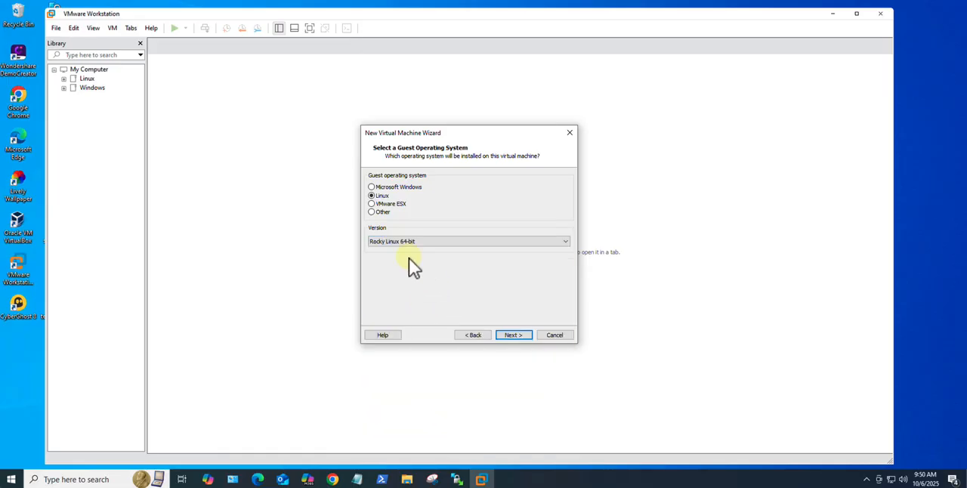
click(511, 336)
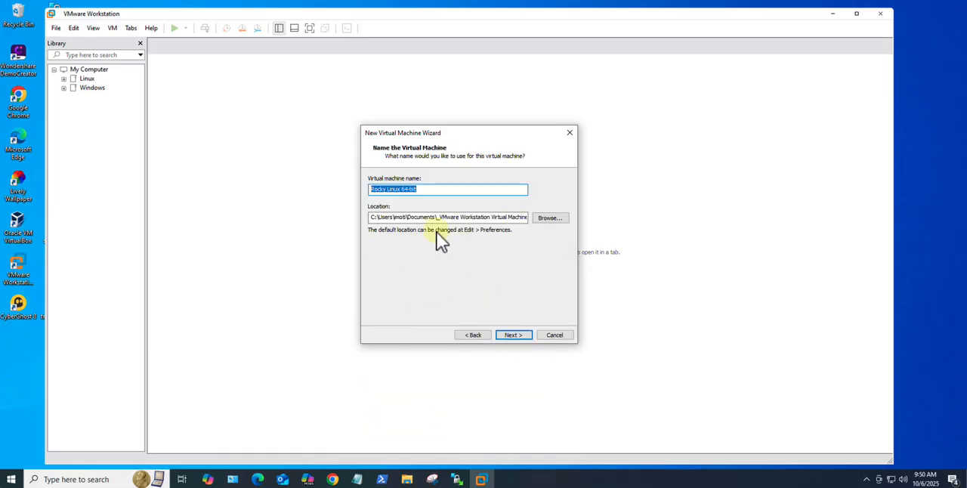
Step: Name the virtual machine "Rocky Linux" and set its maximum disk size to 40 GB, split into multiple files
click(424, 192)
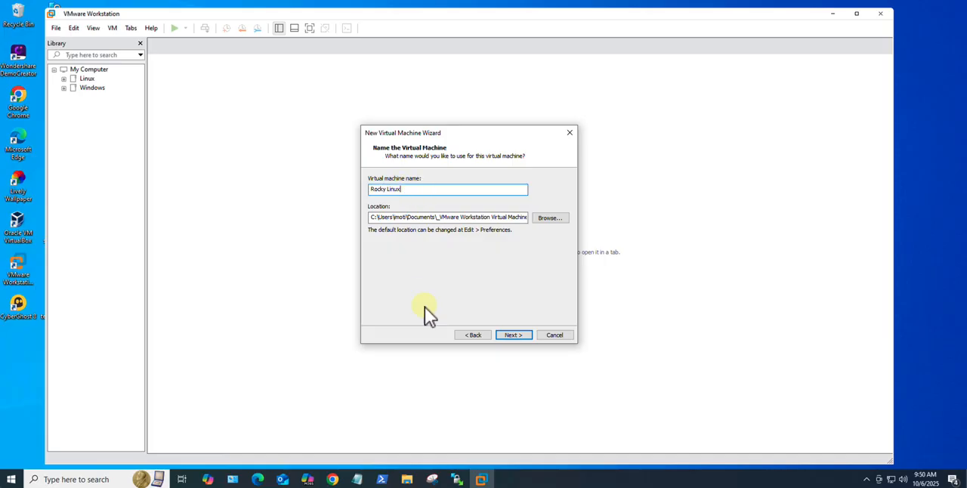
click(514, 336)
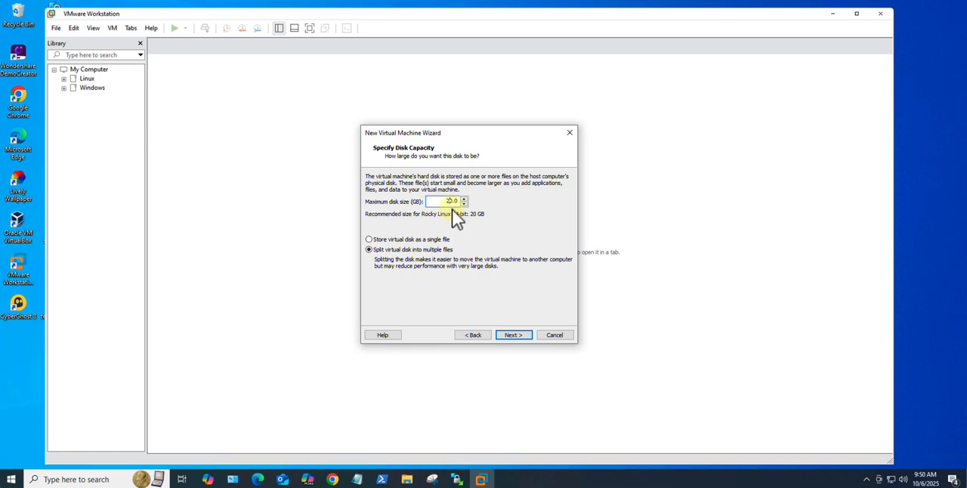
text(4)
click(514, 335)
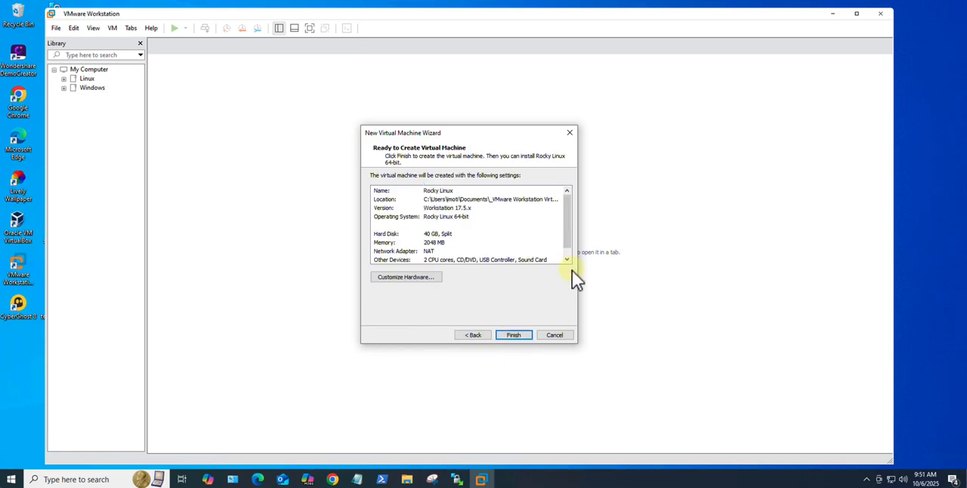
Step: Customize the virtual machine's hardware so the CD/DVD drive uses the Rocky-10.0-x86_64-dvd1.iso image file
click(417, 281)
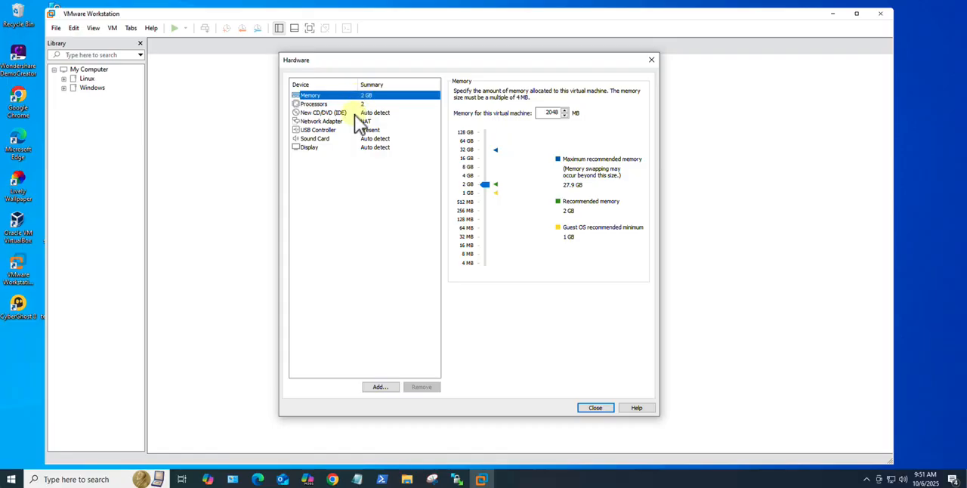
click(367, 113)
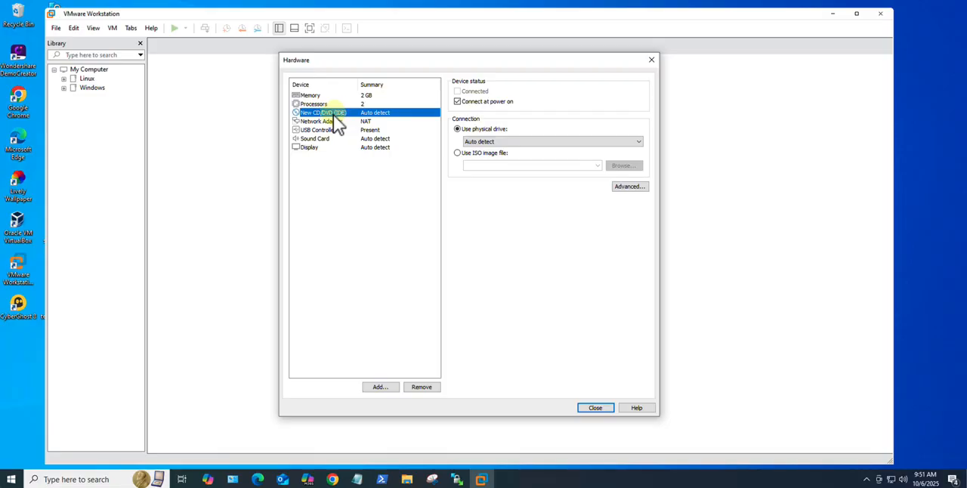
click(458, 153)
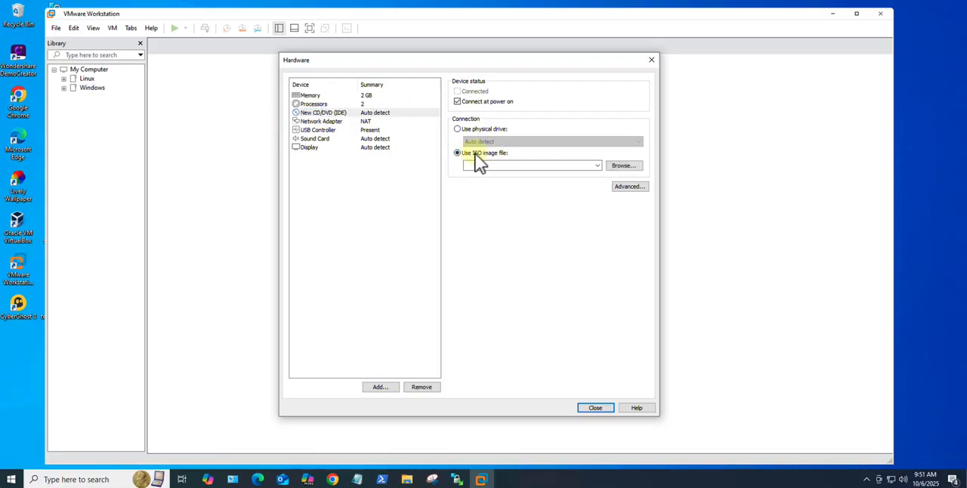
click(626, 166)
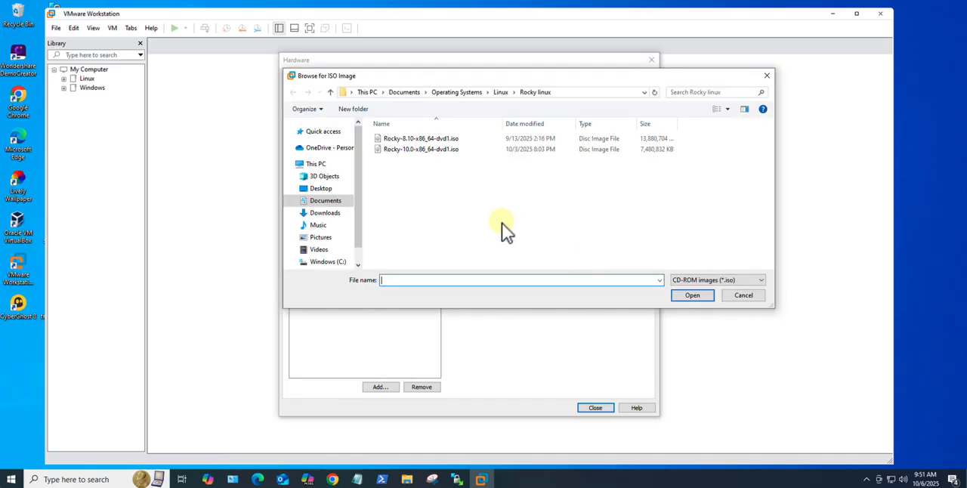
click(438, 153)
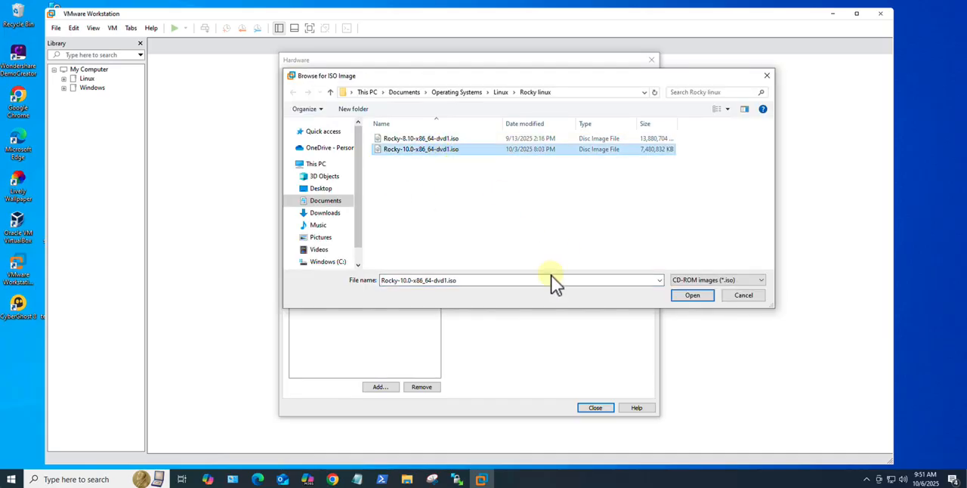
click(693, 296)
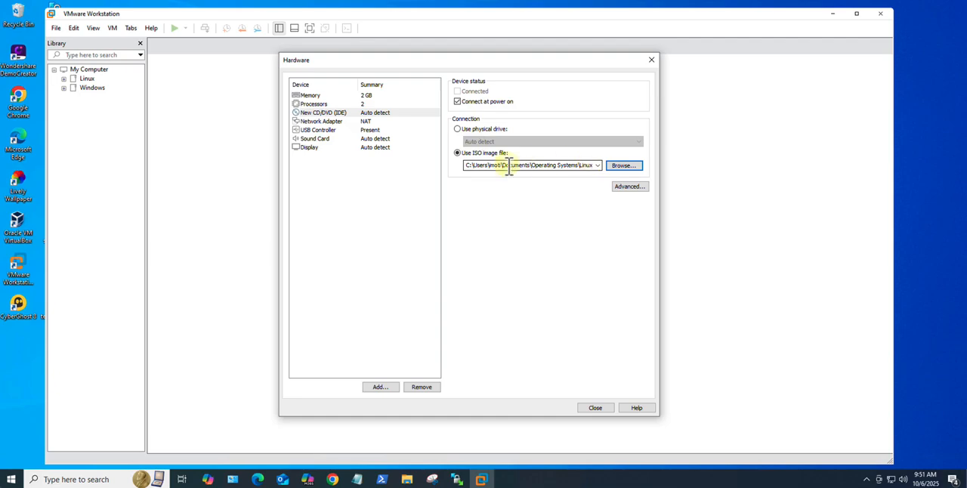
Step: Set the network adapter to Bridged, close the hardware settings and finish creating the virtual machine
click(366, 122)
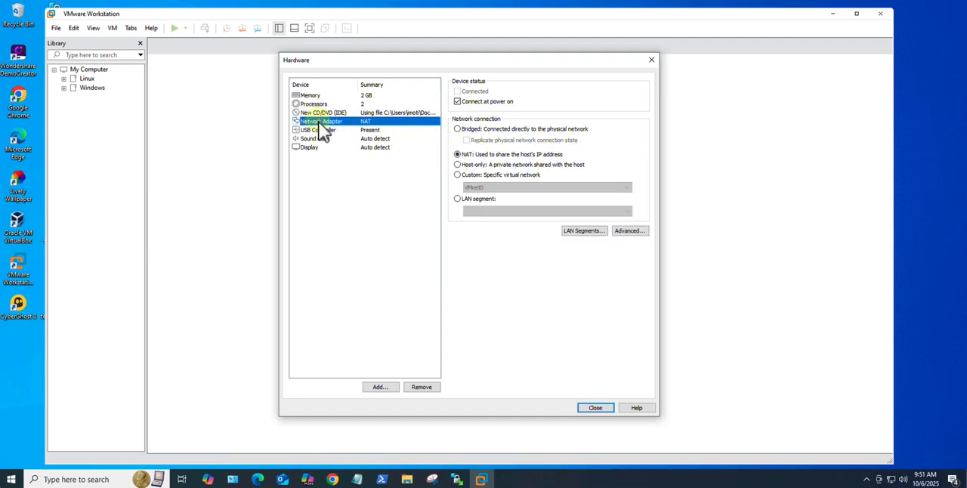
click(457, 129)
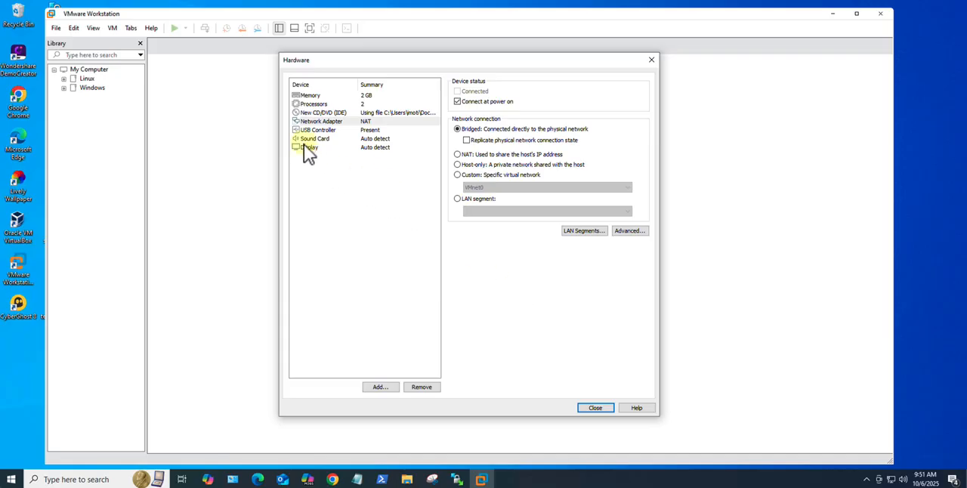
click(363, 132)
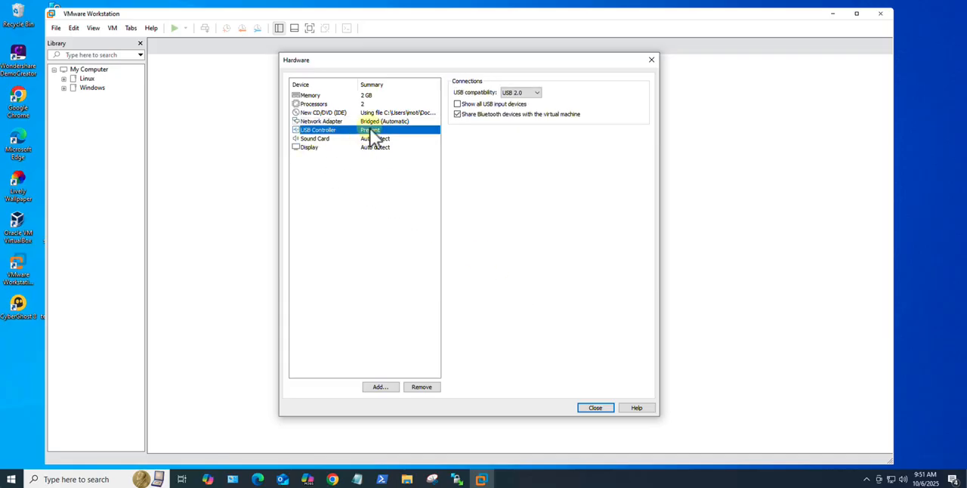
click(590, 410)
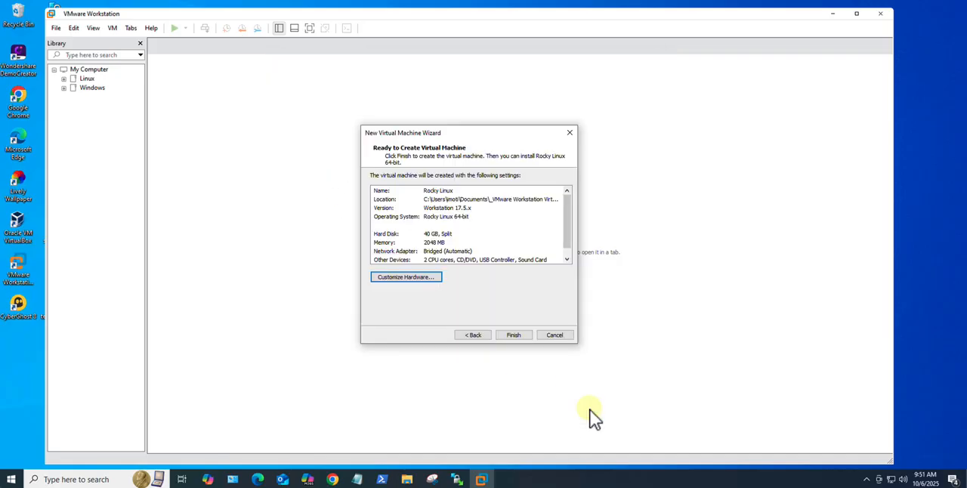
click(524, 338)
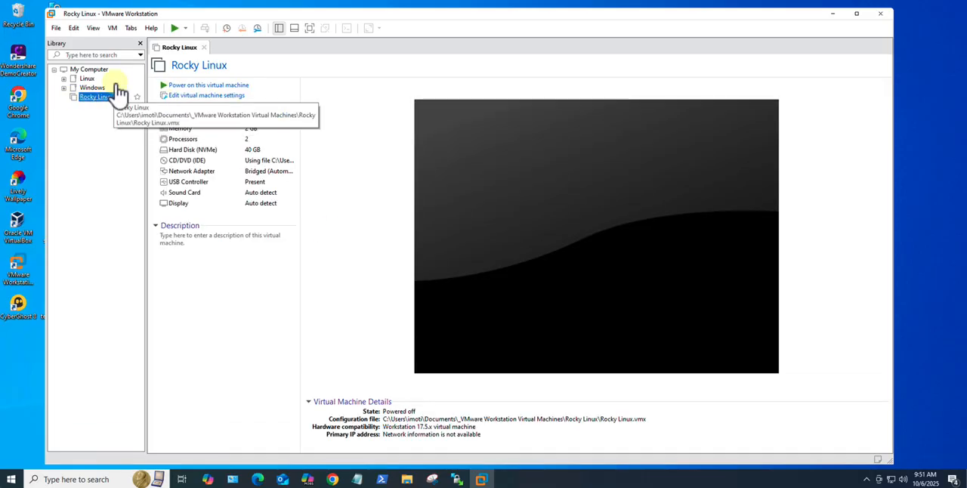
Step: Power on the Rocky Linux virtual machine and boot the "Install Rocky Linux 10.0" entry
click(198, 86)
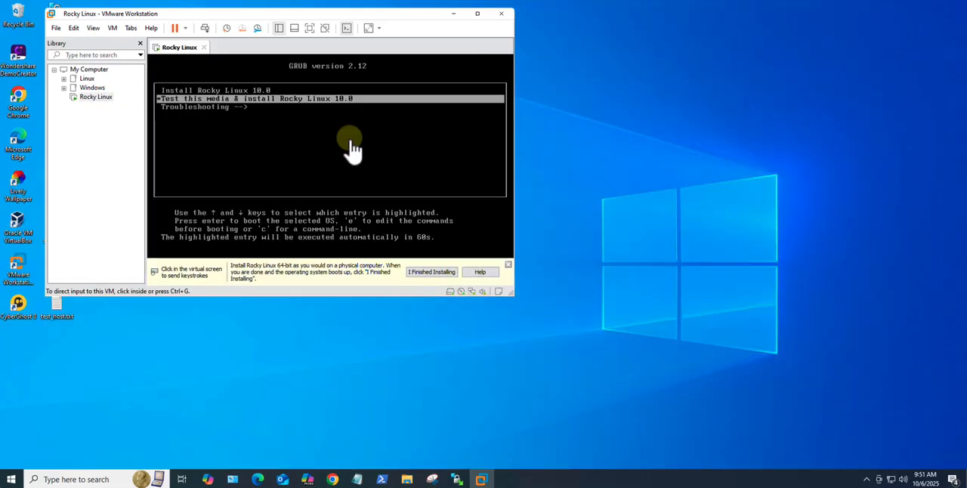
click(249, 109)
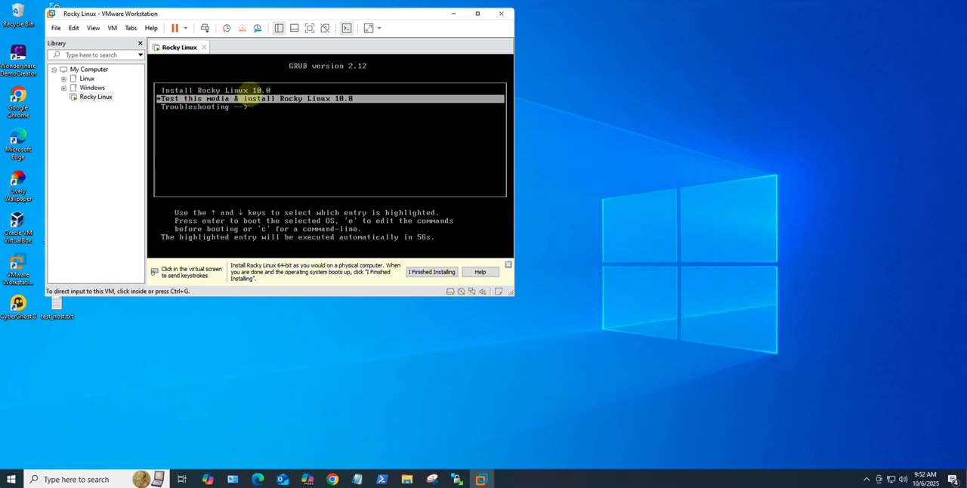
key(Up)
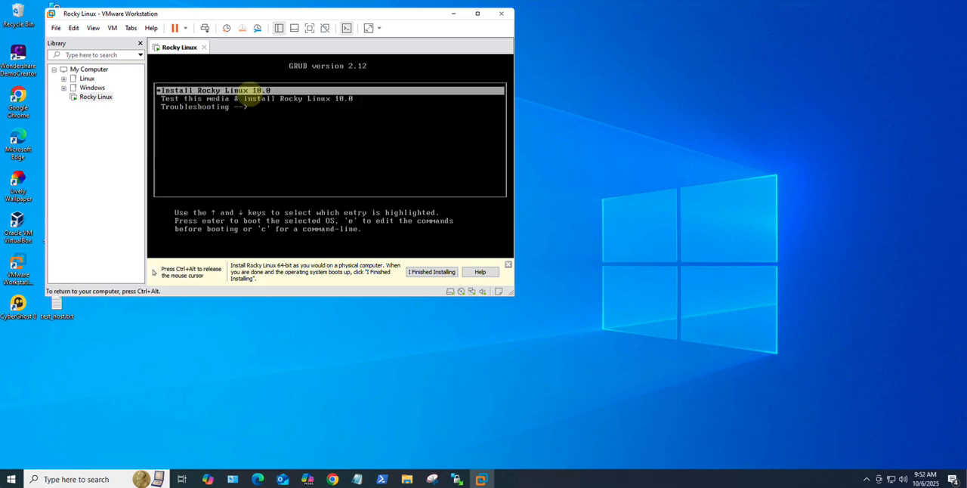
key(Return)
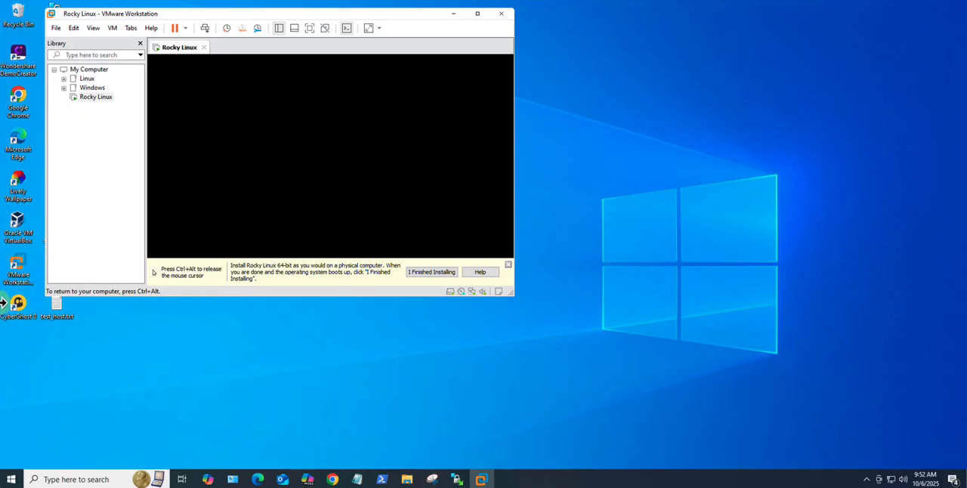
Step: Release the pointer from the guest, then enlarge and reposition the VMware window to show more of the installer screen
key(ctrl+alt)
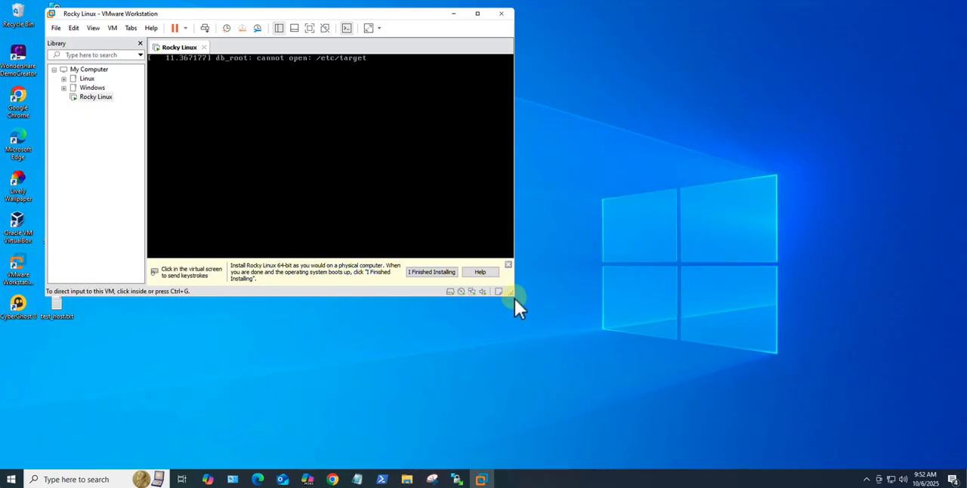
drag(514, 297, 838, 411)
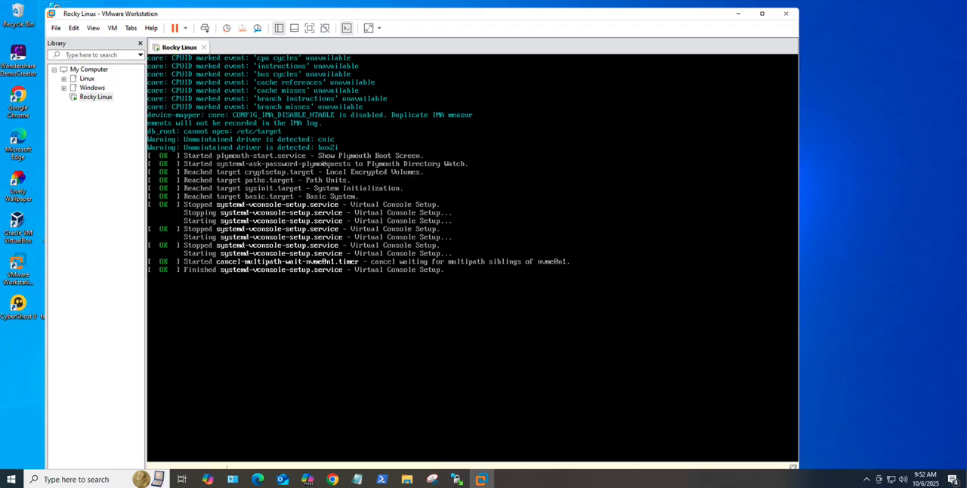
drag(61, 10, 122, 22)
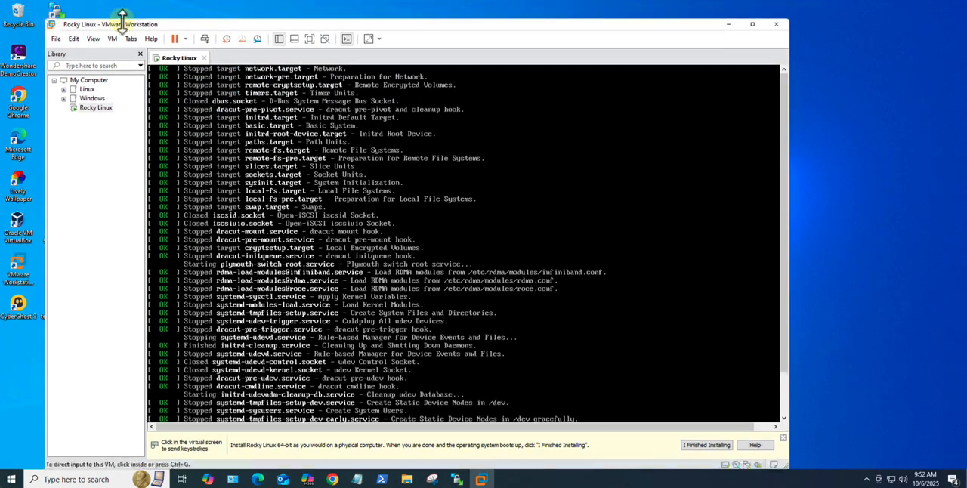
drag(205, 26, 199, 11)
click(623, 235)
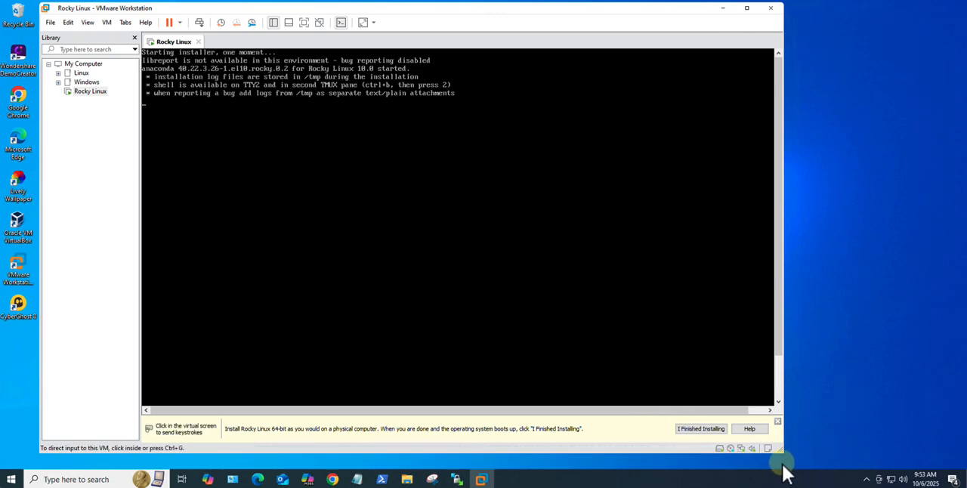
click(483, 328)
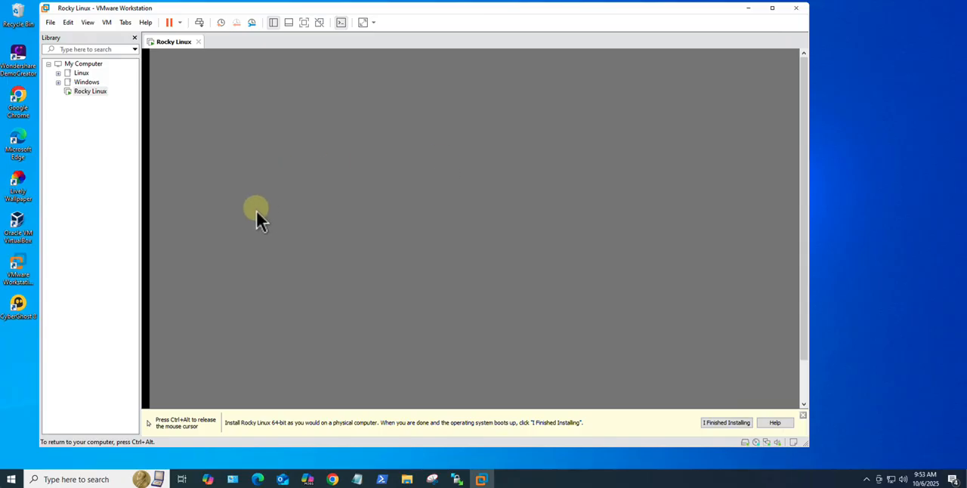
key(ctrl+alt)
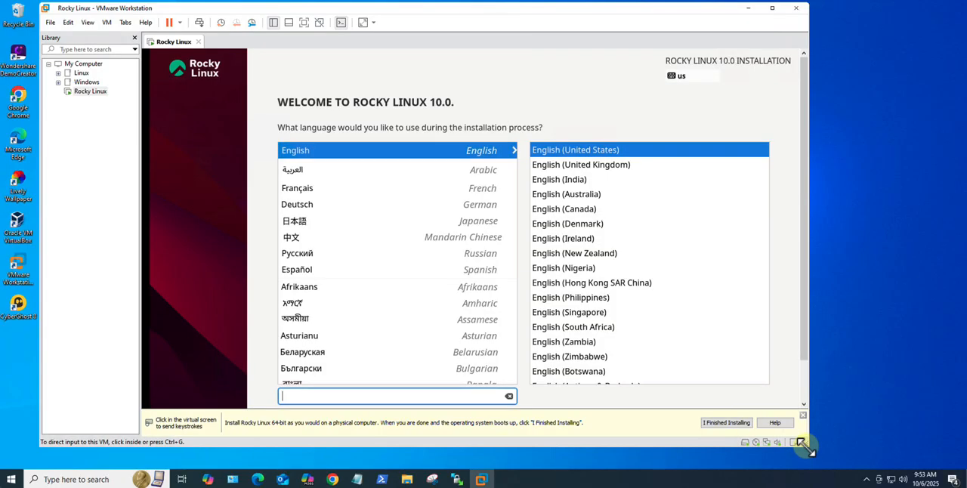
drag(803, 446, 835, 447)
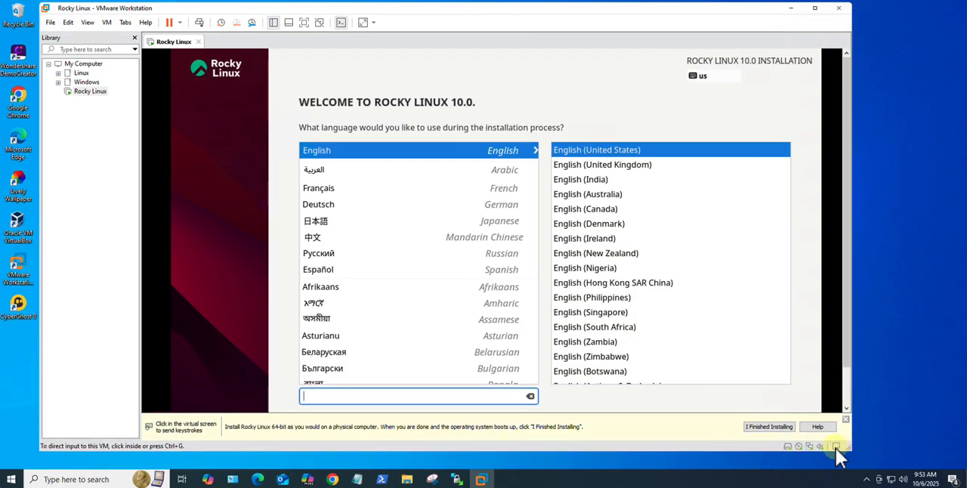
Step: Examine the Display hardware settings of the running Rocky Linux virtual machine, including 3D graphics acceleration, and close them
click(211, 246)
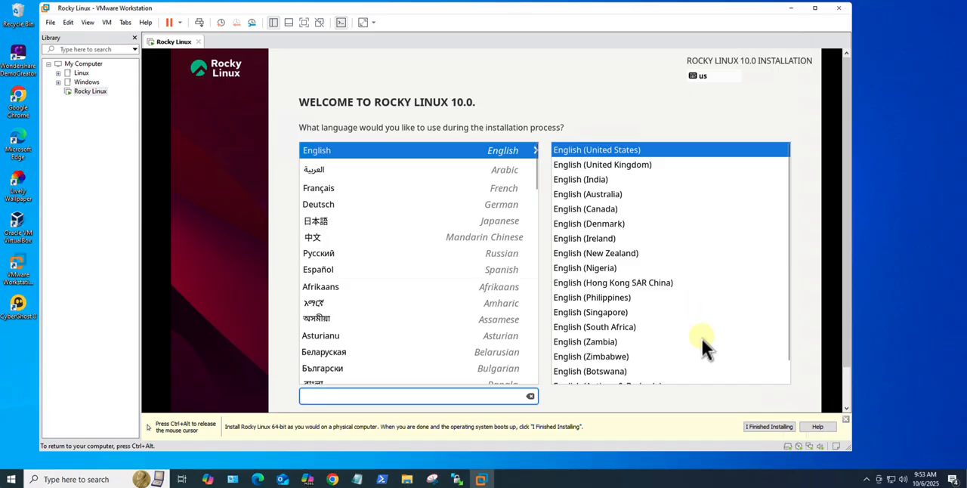
key(ctrl+alt)
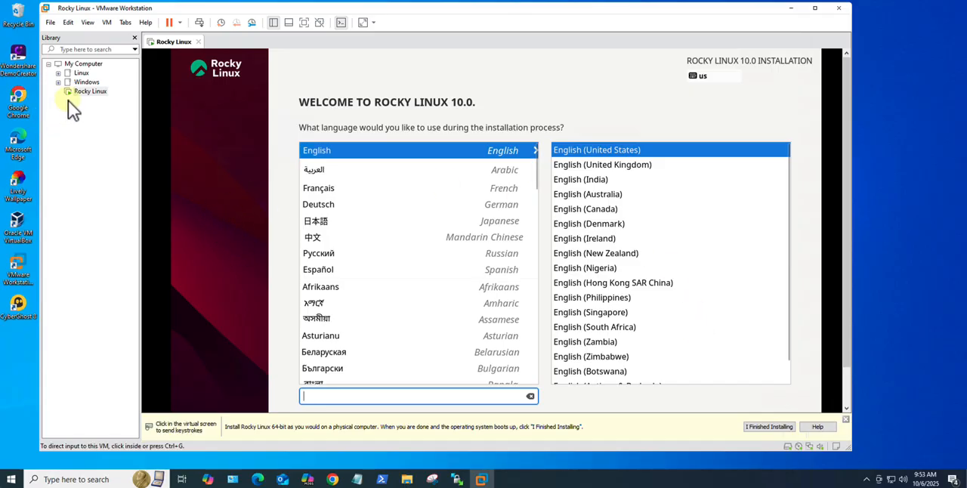
right_click(94, 93)
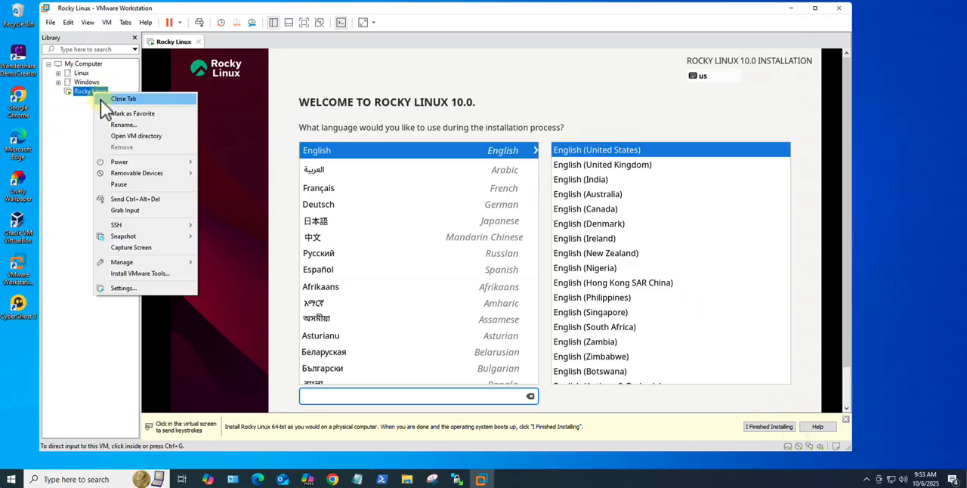
click(123, 289)
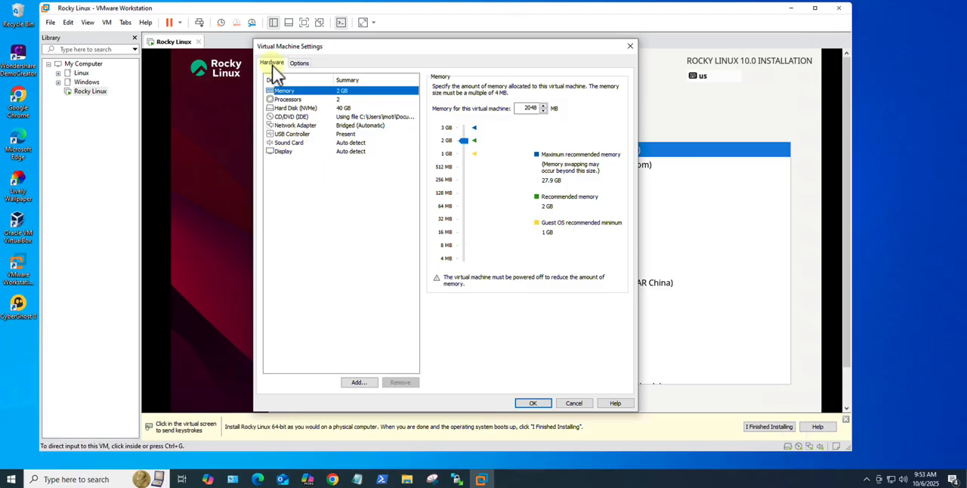
click(283, 152)
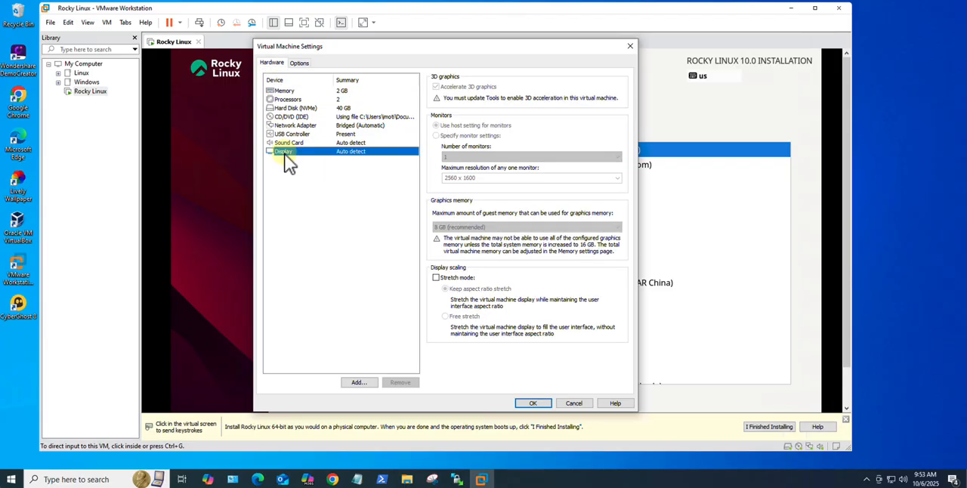
click(438, 89)
click(630, 47)
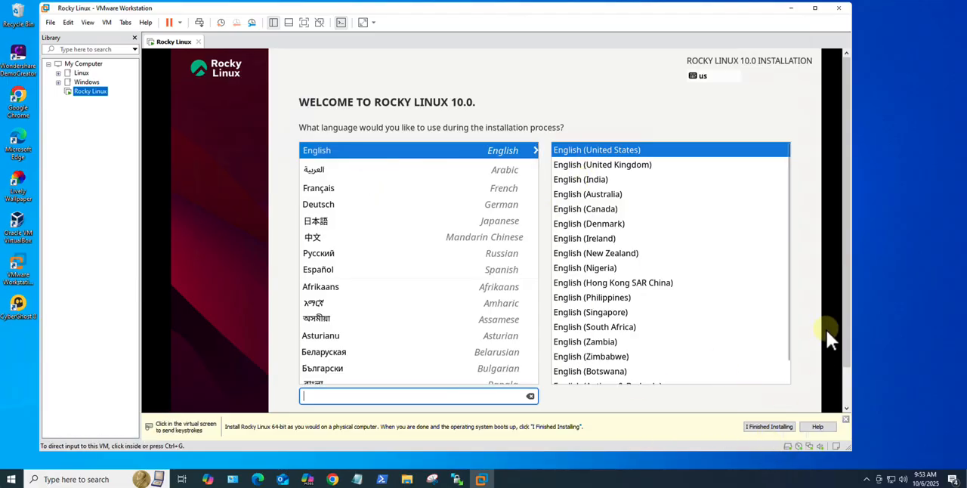
Step: Continue the installer in English (United States) and keep English (US) as the keyboard layout
drag(847, 351, 846, 393)
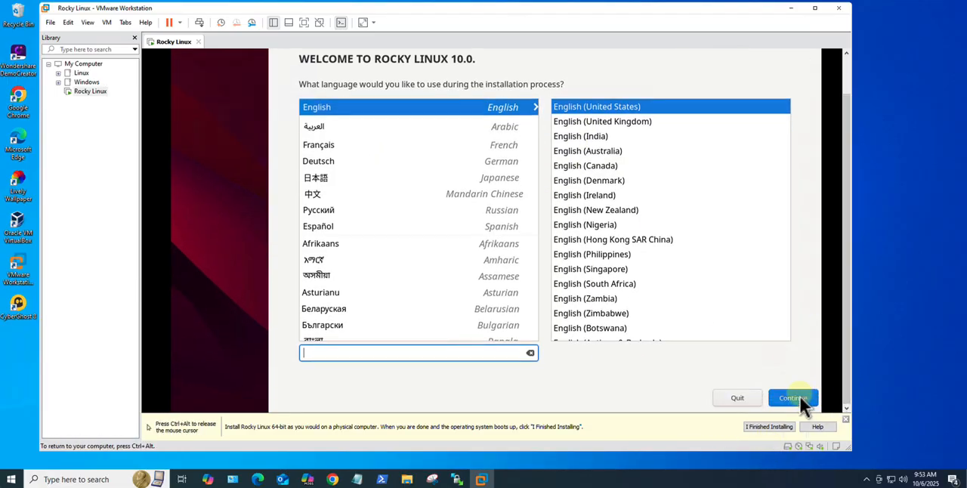
key(Return)
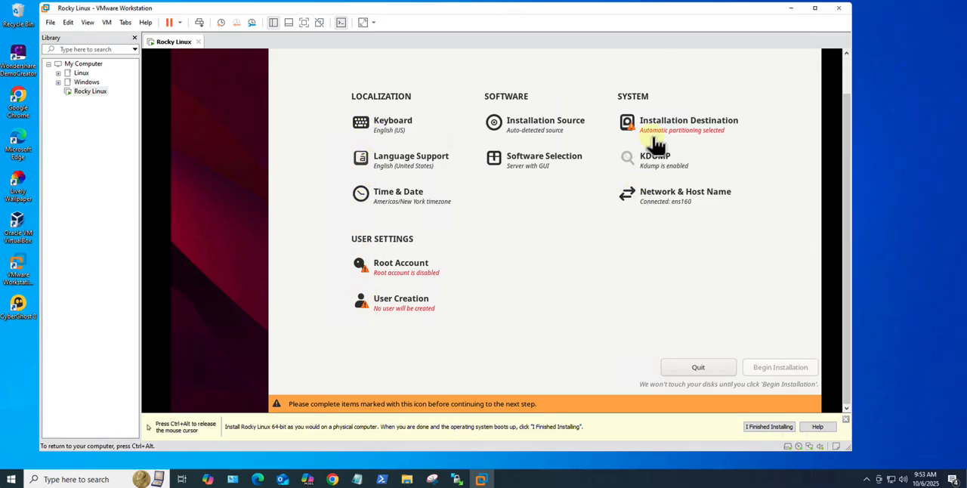
click(393, 127)
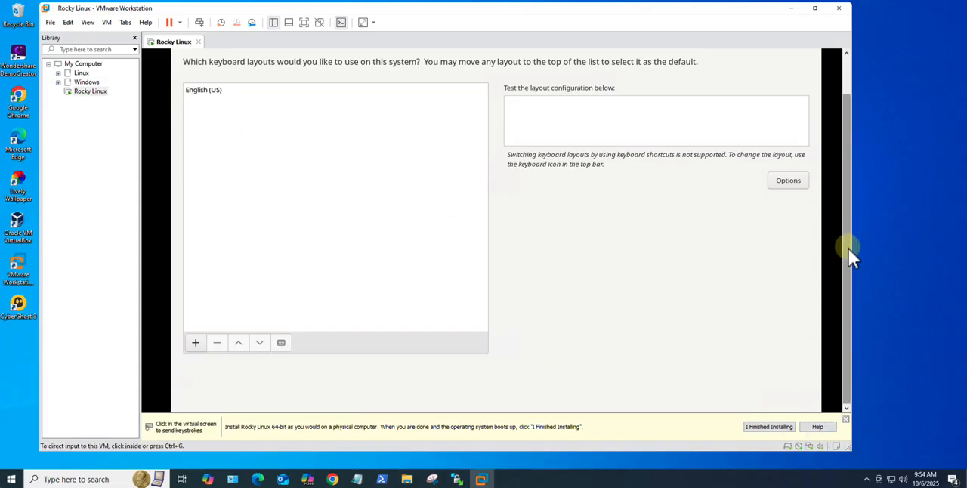
drag(849, 266, 838, 204)
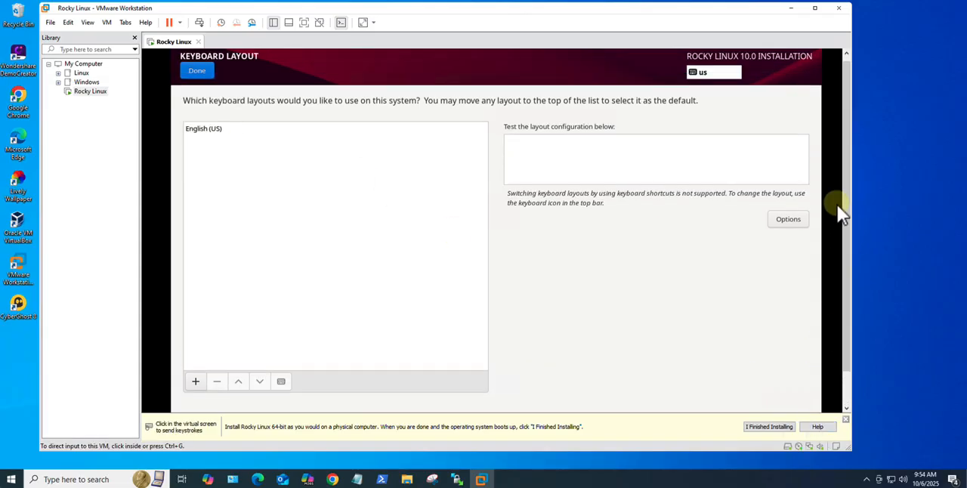
click(198, 70)
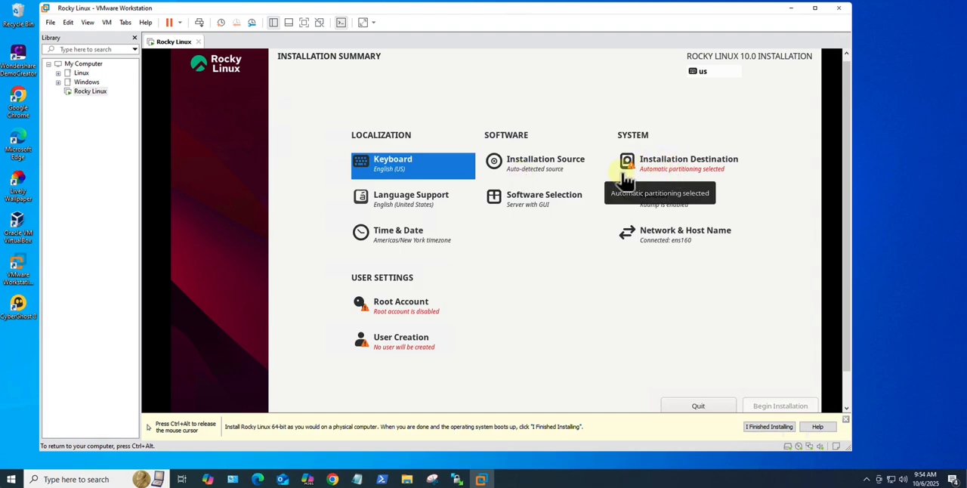
Step: Set the 40 GiB VMware Virtual NVMe Disk as the installation destination with automatic storage configuration
click(663, 165)
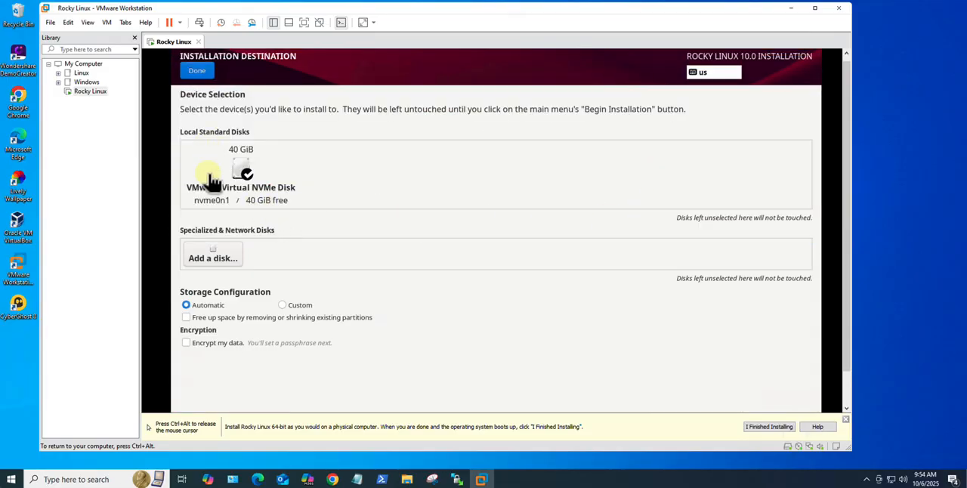
click(210, 144)
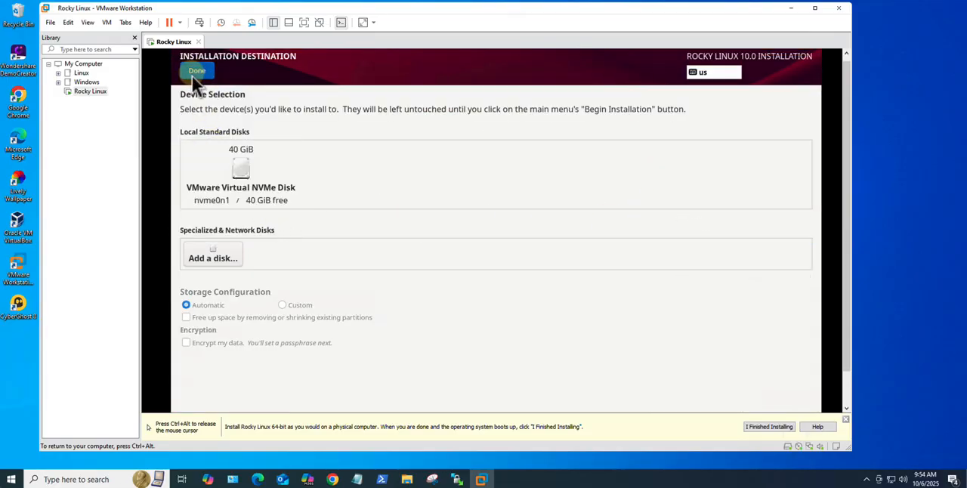
click(193, 72)
click(648, 171)
click(226, 172)
click(206, 74)
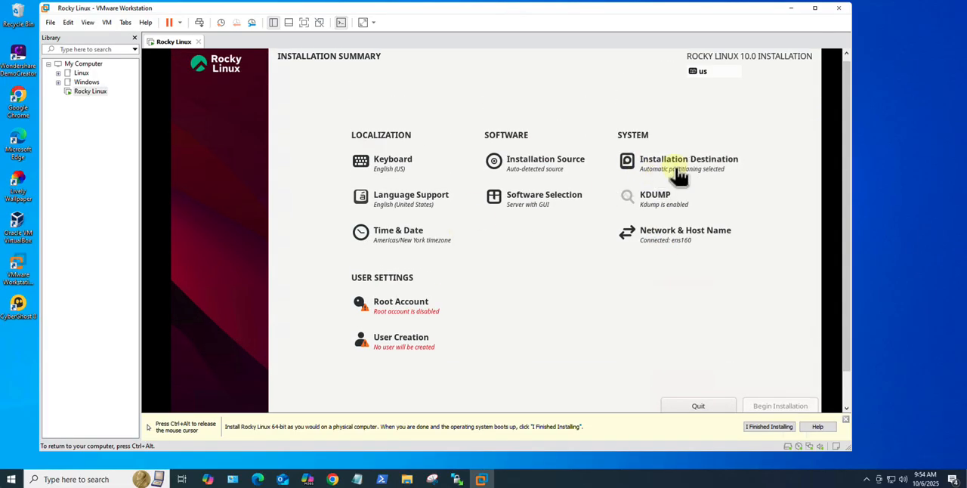
Step: Review the software selection, time and date, and network and host name settings, keeping their defaults
click(541, 198)
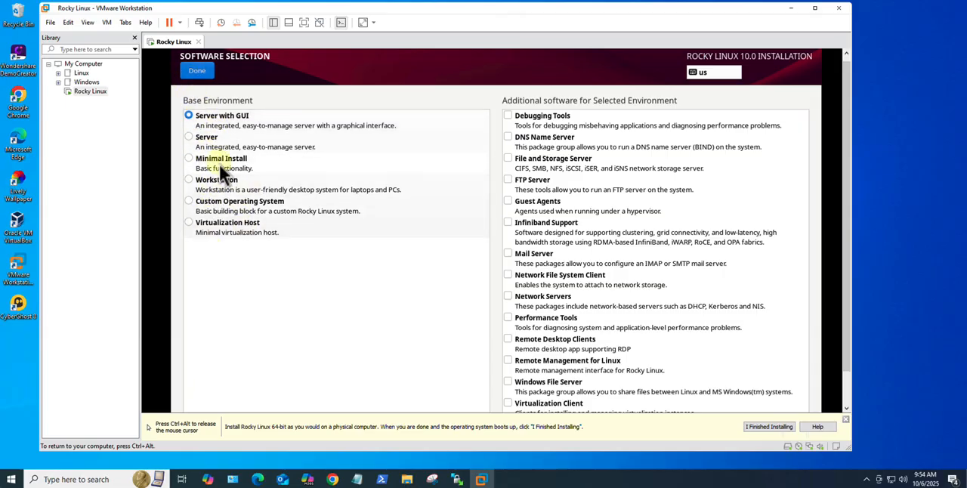
click(198, 71)
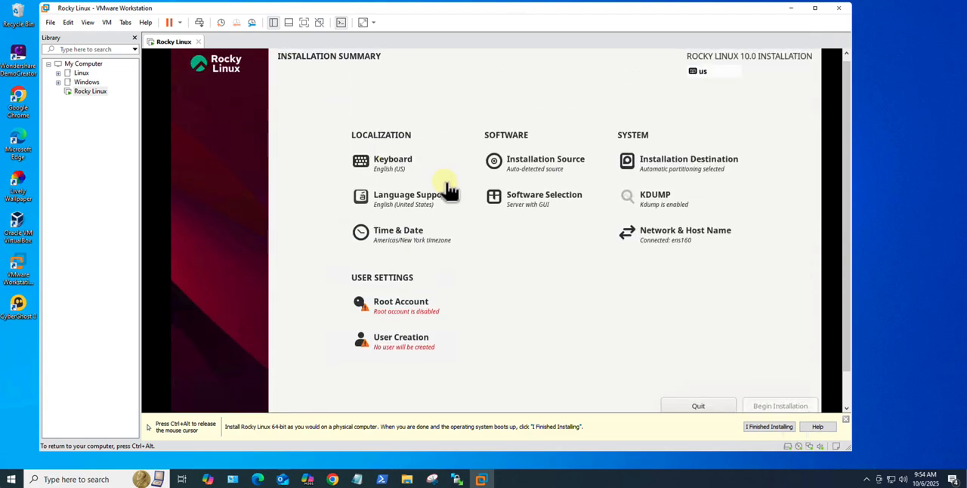
click(399, 233)
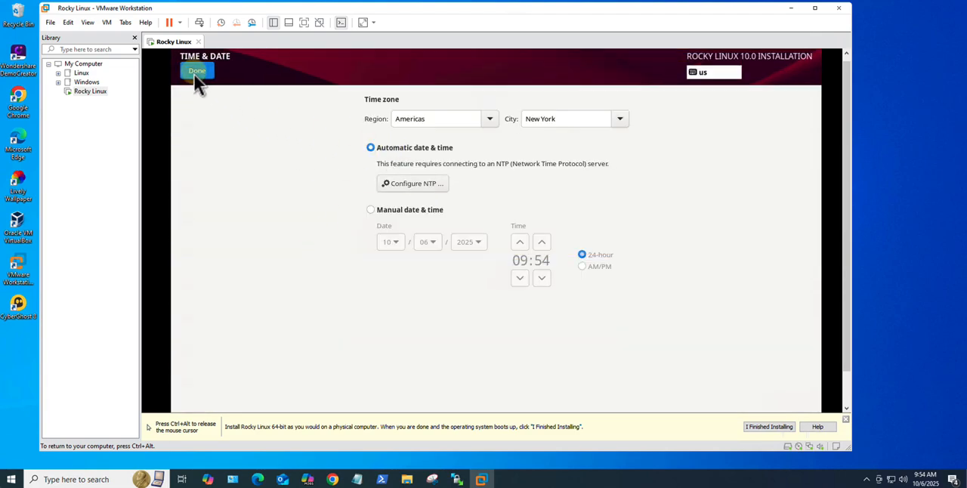
click(194, 74)
click(665, 238)
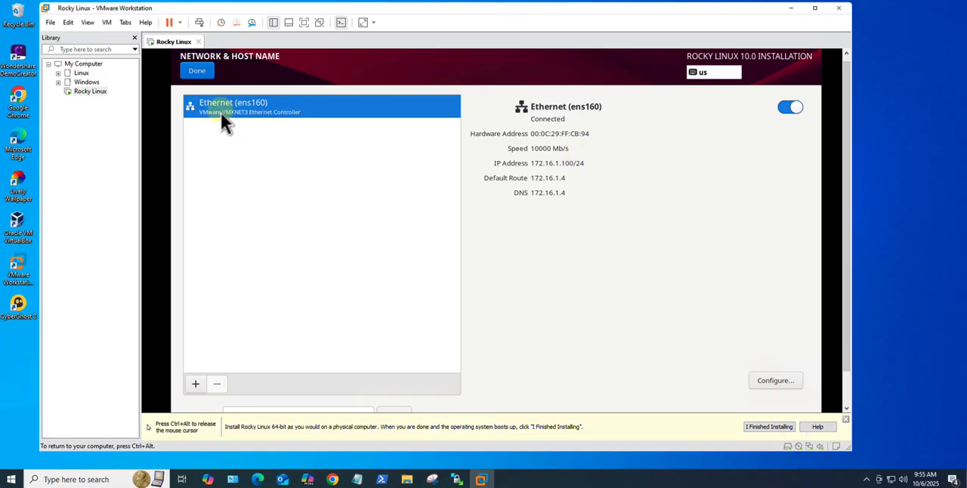
click(198, 73)
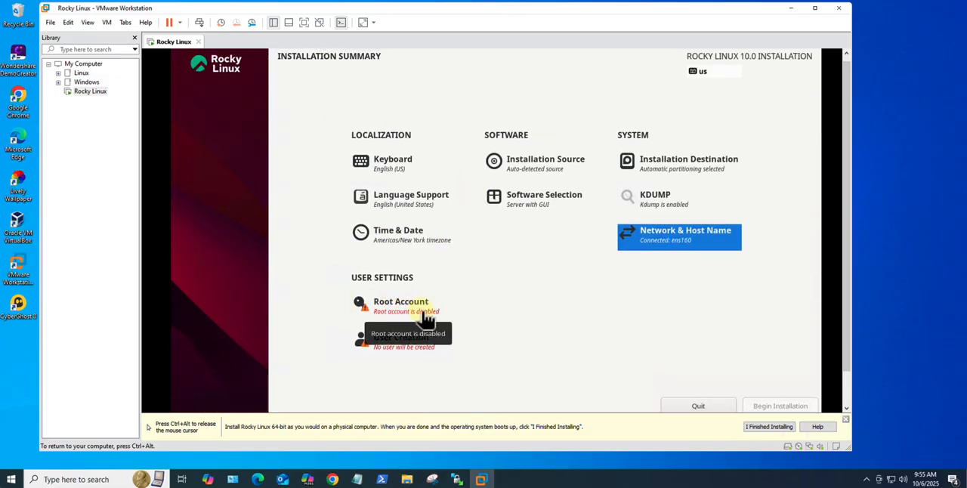
Step: Enable the root account, enter and confirm the root password, and save the account settings
click(404, 316)
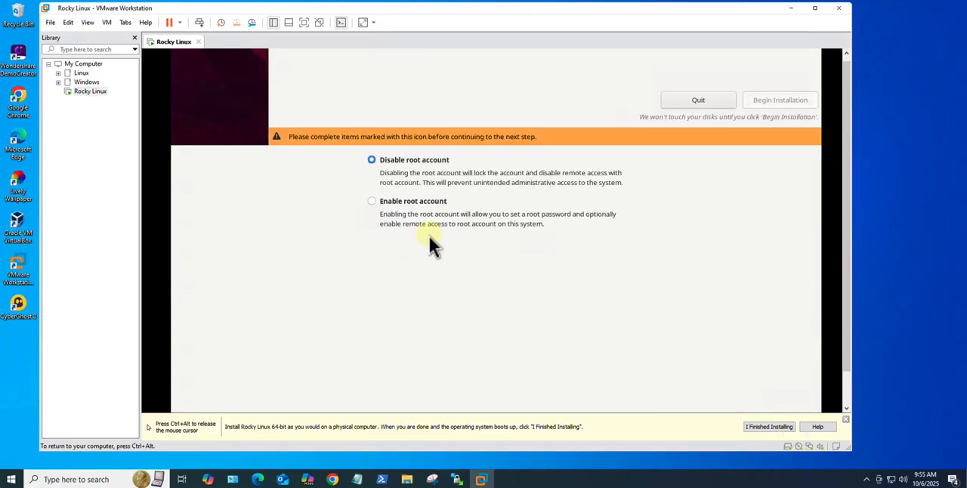
click(371, 200)
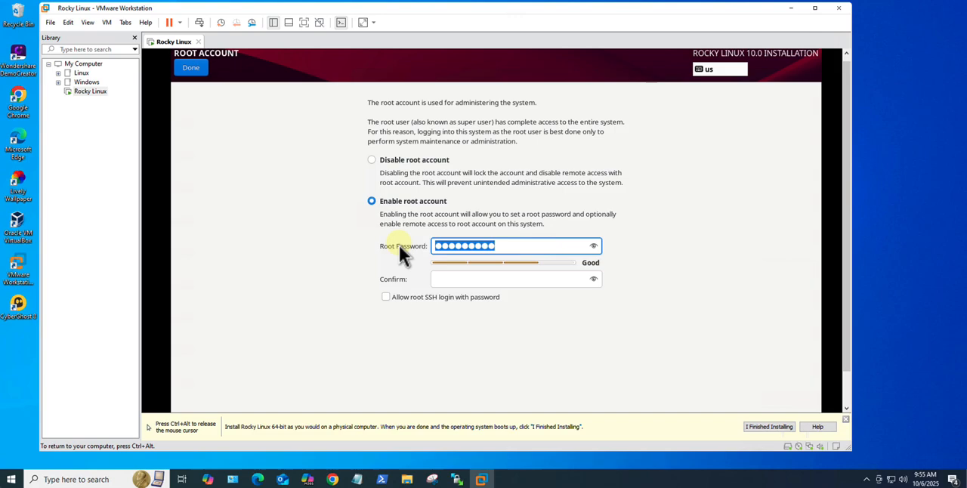
key(BackSpace)
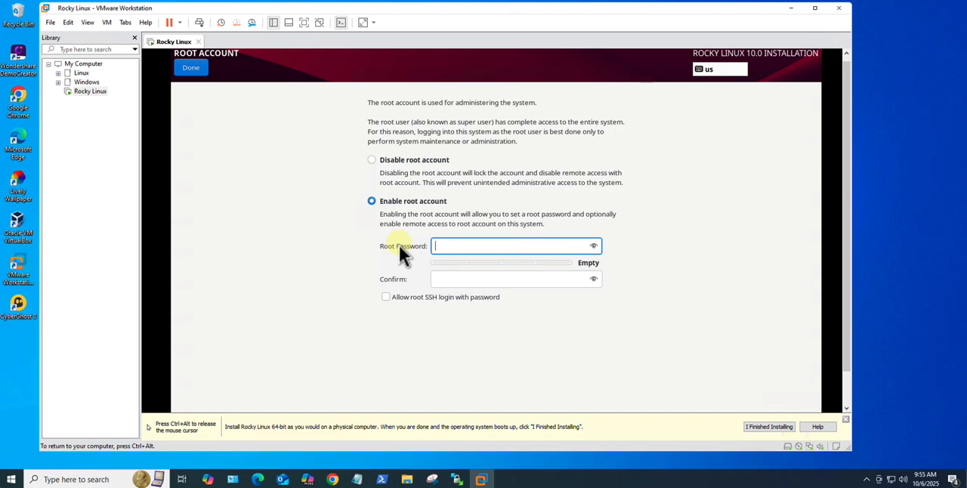
text(*********)
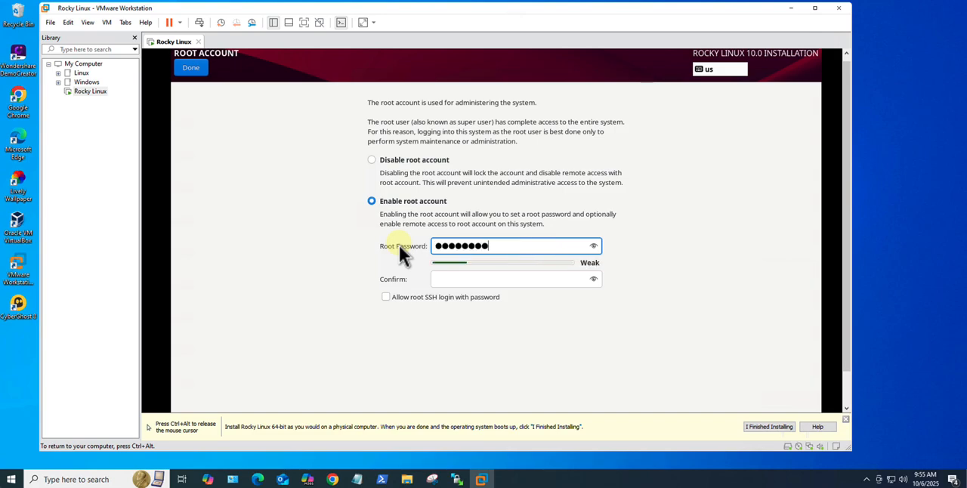
click(449, 279)
text(******)
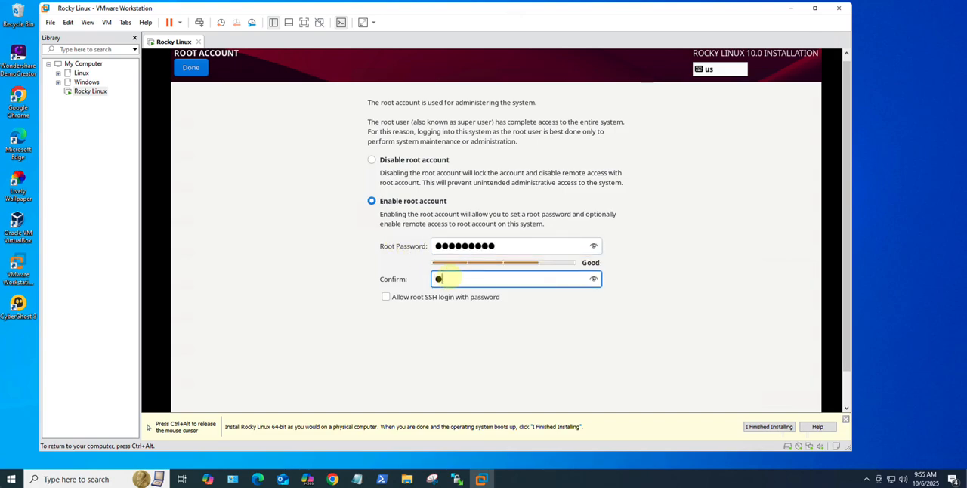
text(***)
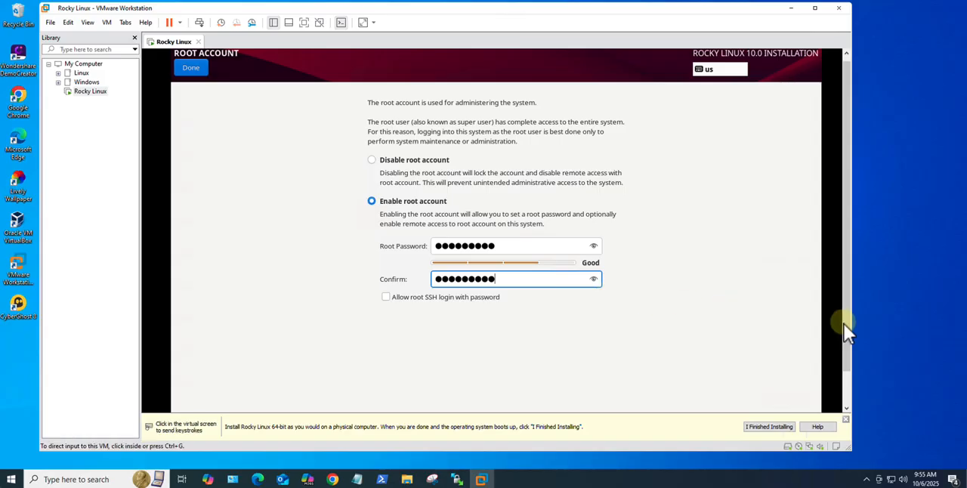
drag(845, 324, 849, 252)
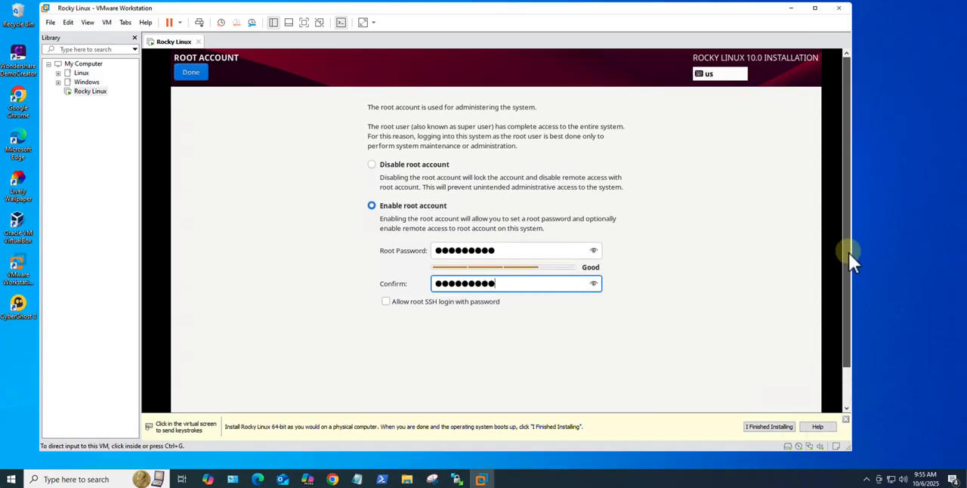
click(198, 75)
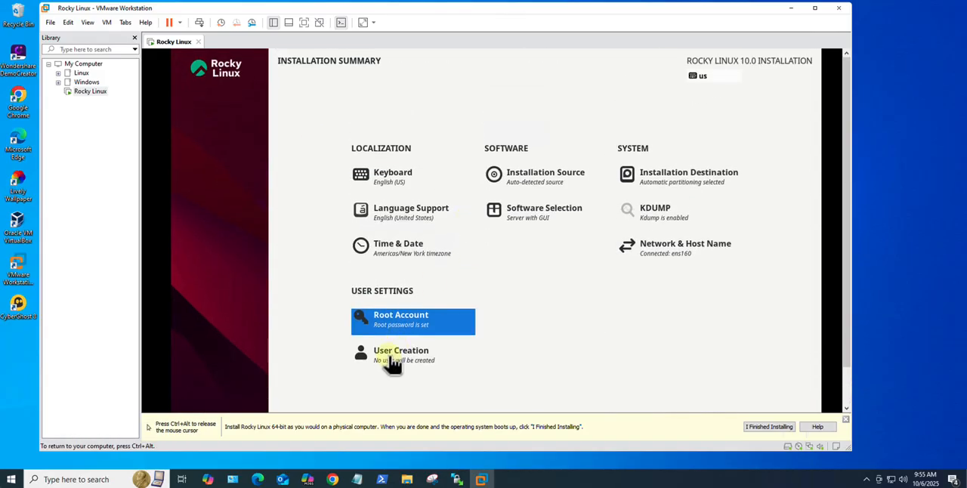
Step: Create an administrator user account by entering the user's full name and the account password with its confirmation, then save it
click(395, 356)
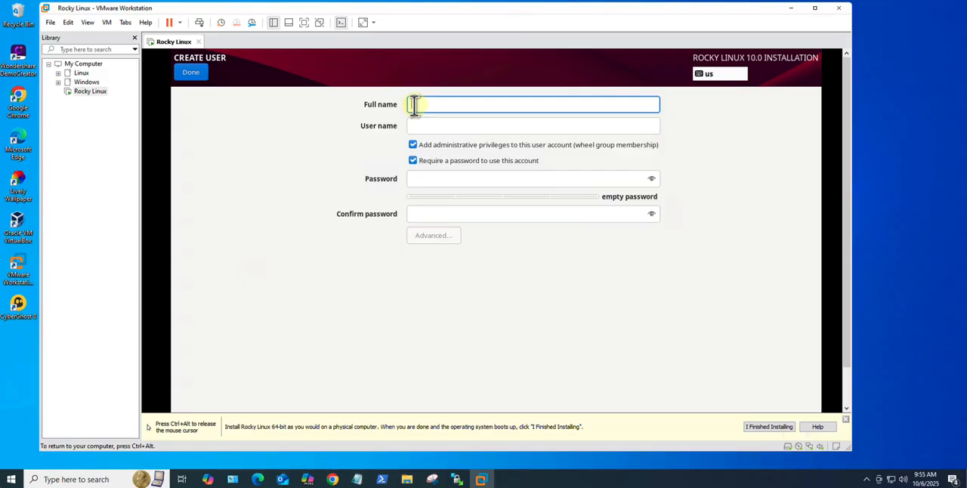
text(inno)
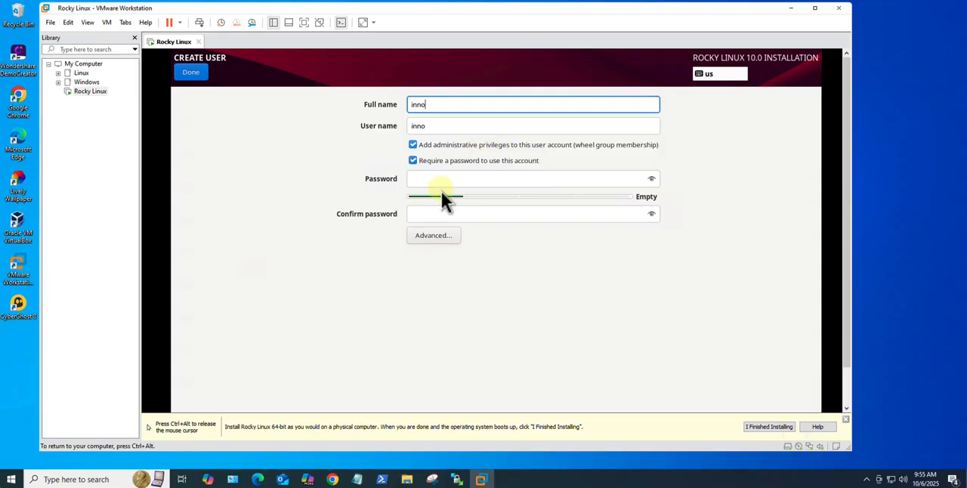
click(434, 178)
text(12345)
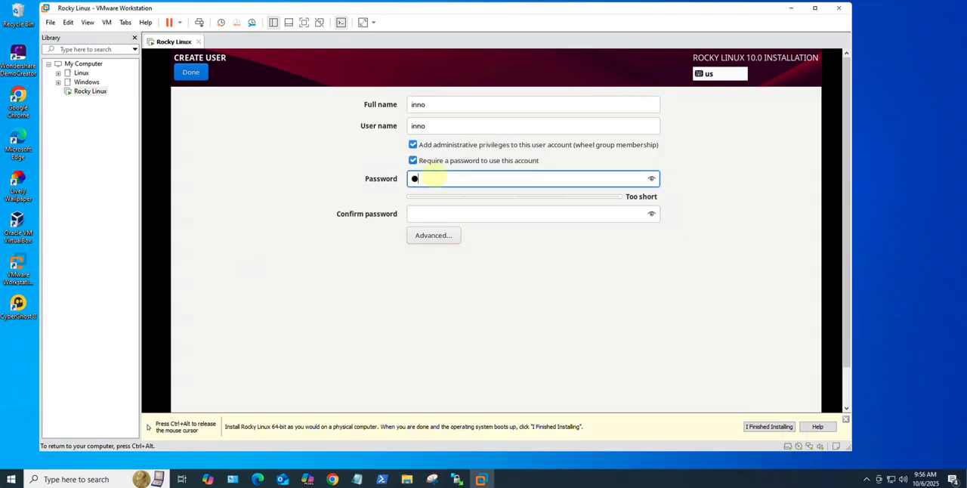
text(6789)
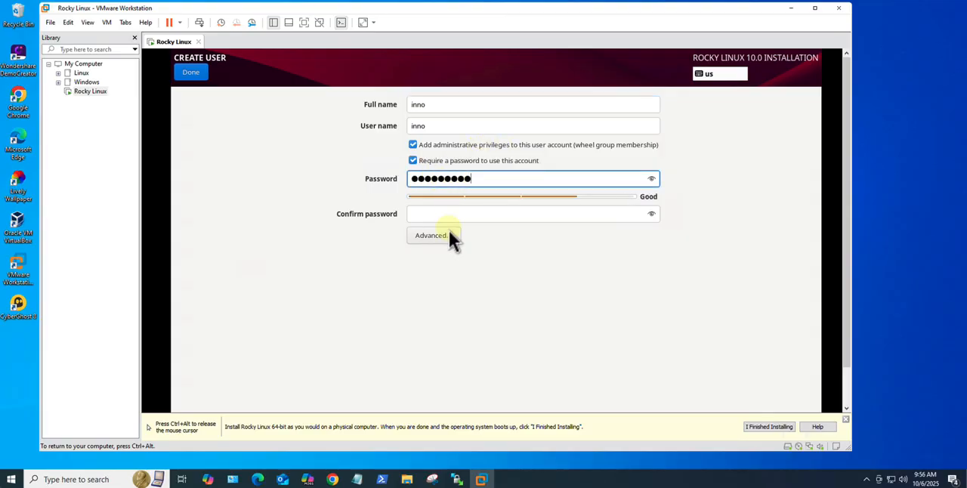
click(449, 214)
text(12)
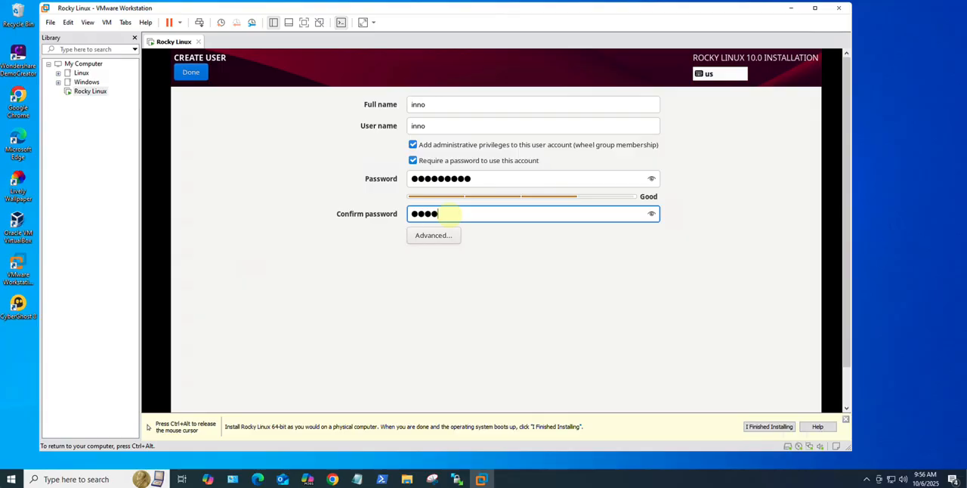
key(BackSpace)
key(BackSpace)
key(BackSpace)
text(123456789)
drag(849, 295, 849, 239)
click(190, 75)
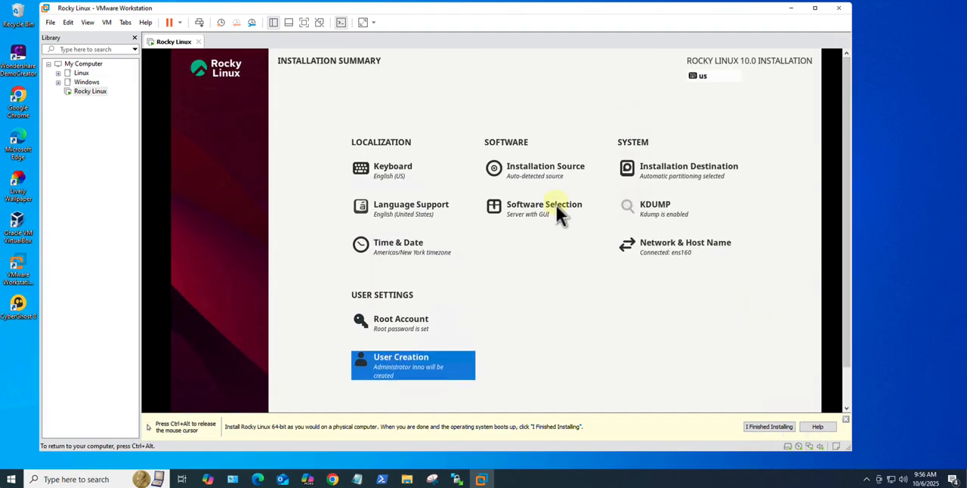
Step: Begin the Rocky Linux installation and slightly enlarge the VMware window while the packages install
scroll(846, 224, down, 2)
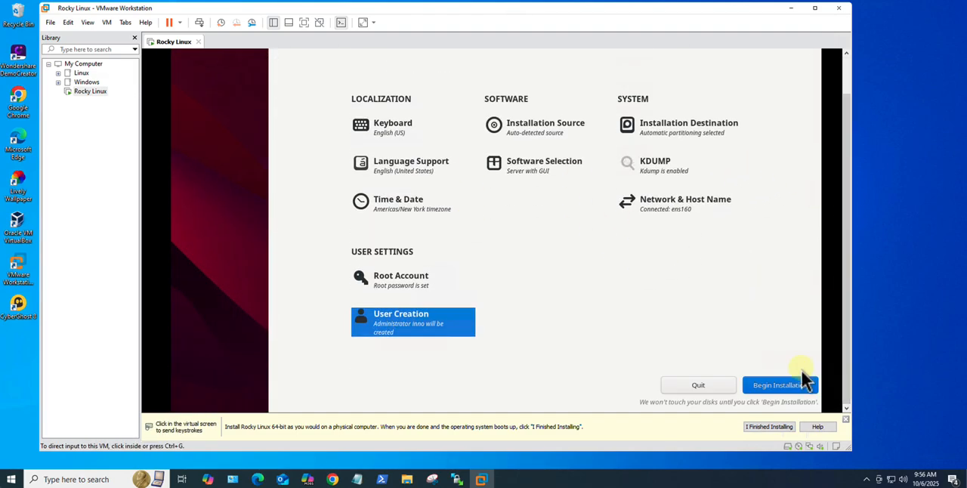
click(770, 387)
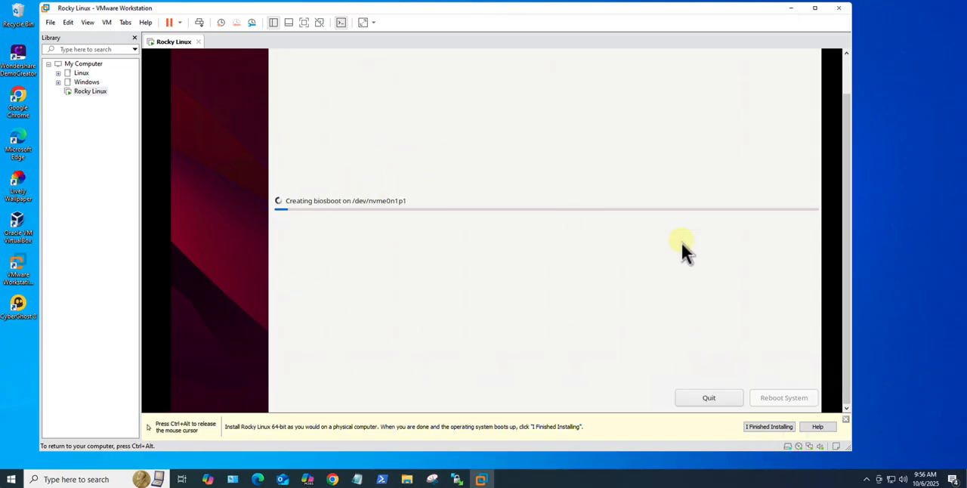
drag(851, 451, 879, 456)
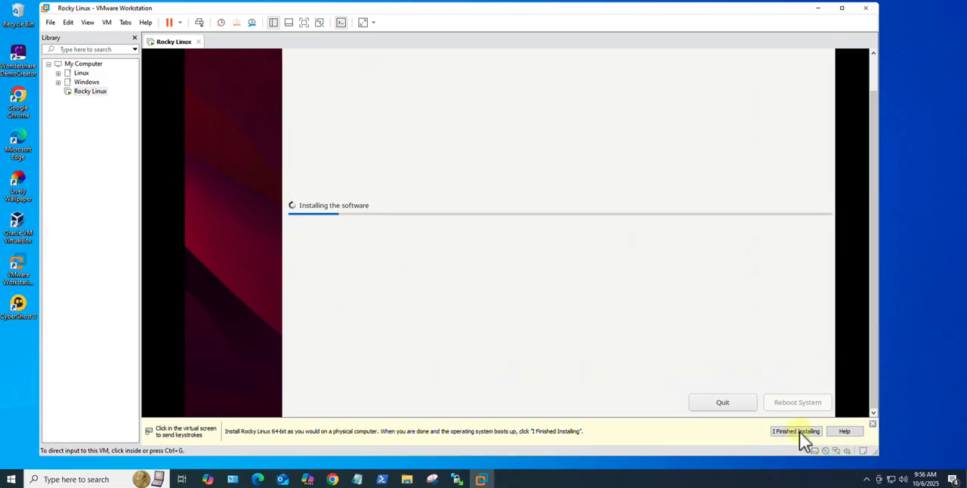
click(643, 308)
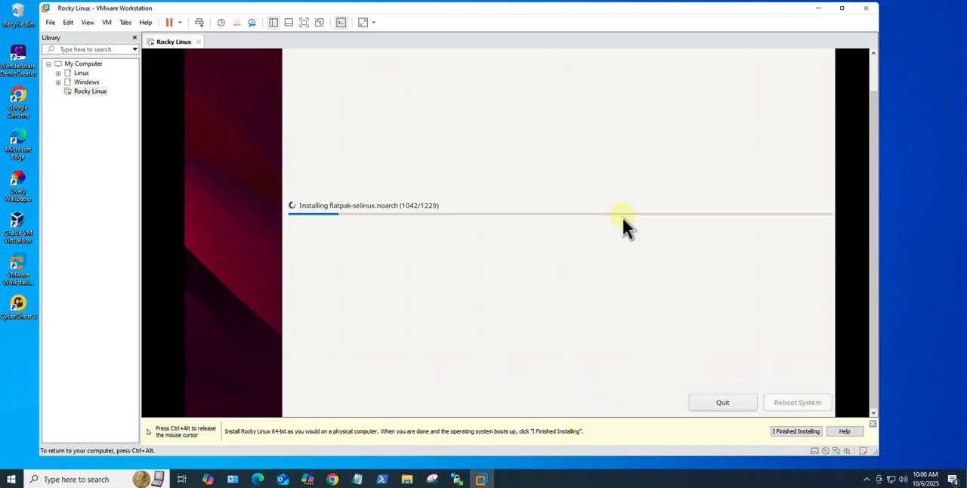
key(ctrl+alt)
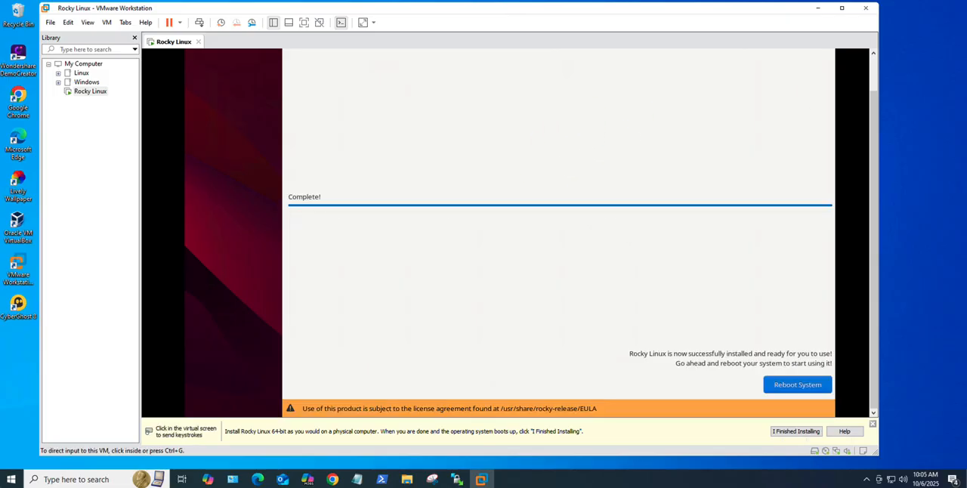
click(690, 253)
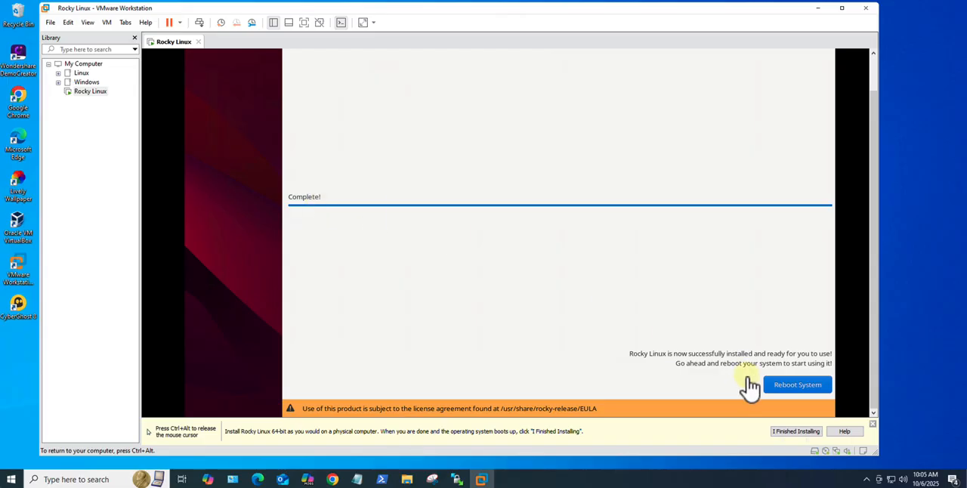
Step: Reboot the virtual machine into the newly installed Rocky Linux system
click(791, 396)
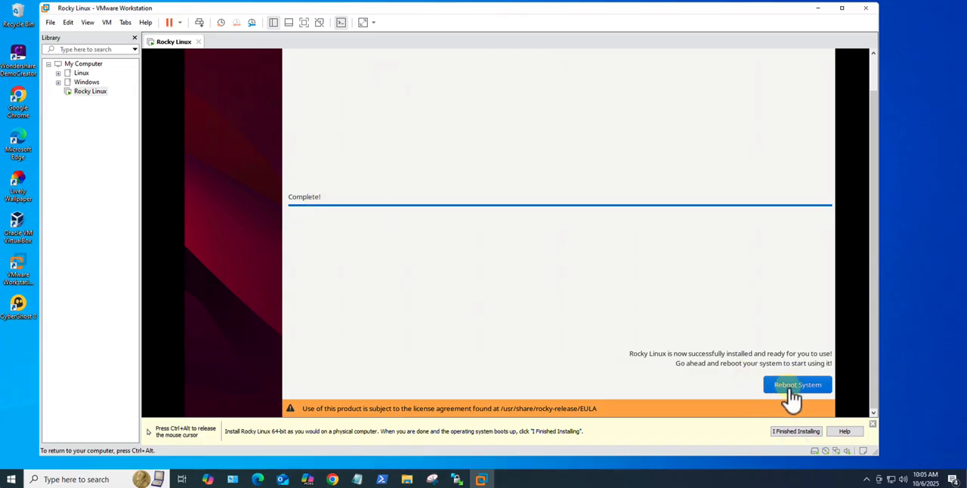
key(ctrl+alt)
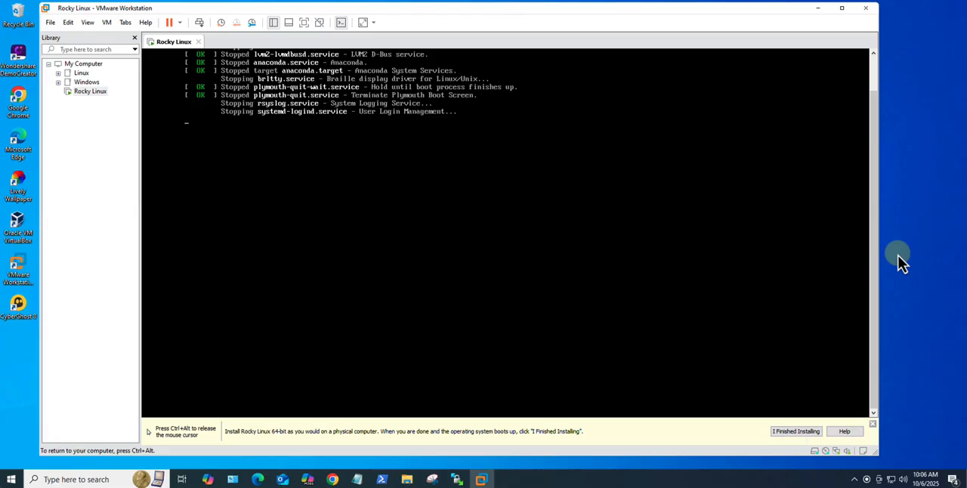
click(461, 261)
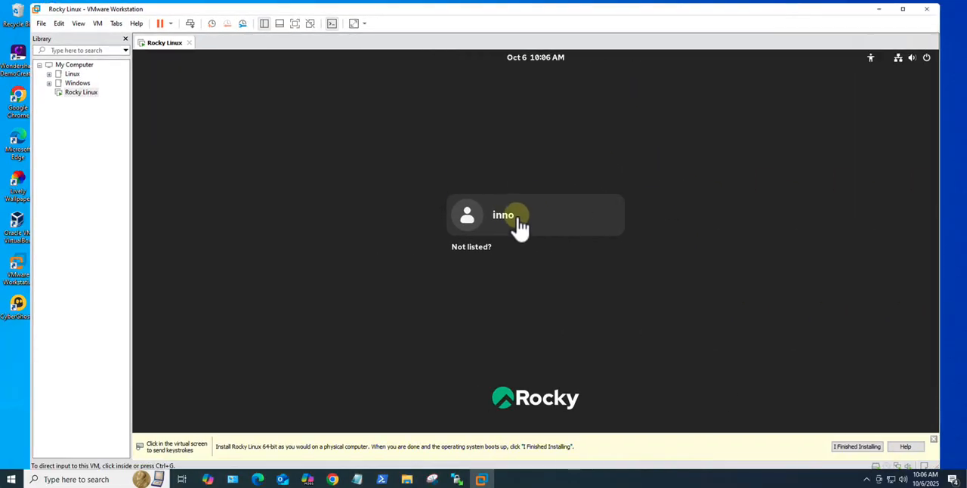
Step: Log in to Rocky Linux as the created user with the account password
click(505, 229)
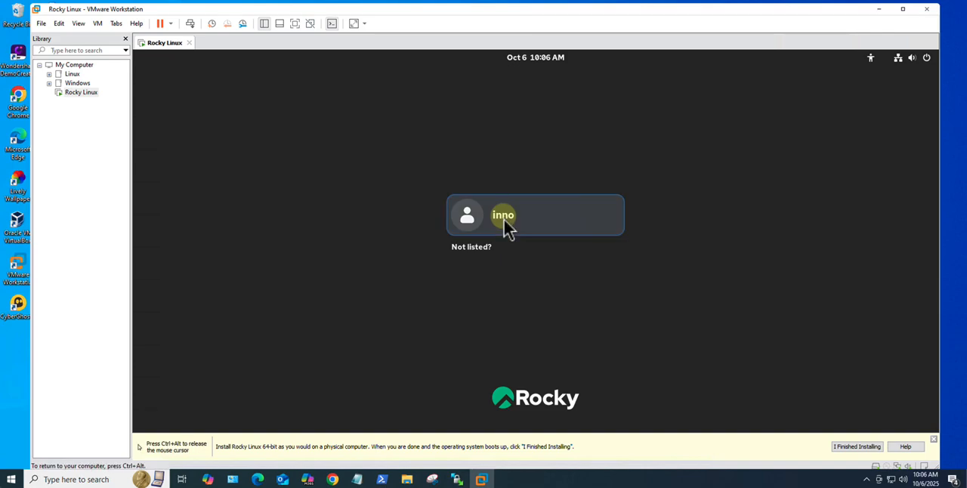
click(505, 221)
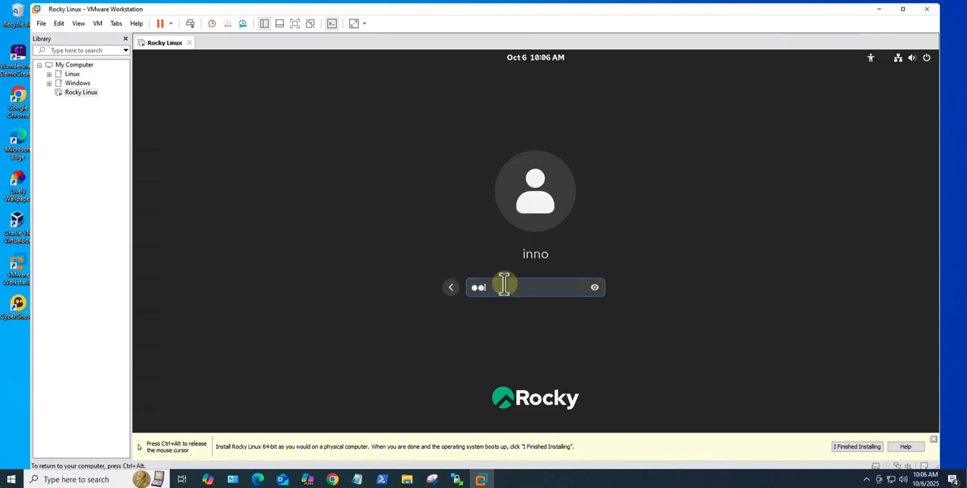
key(Return)
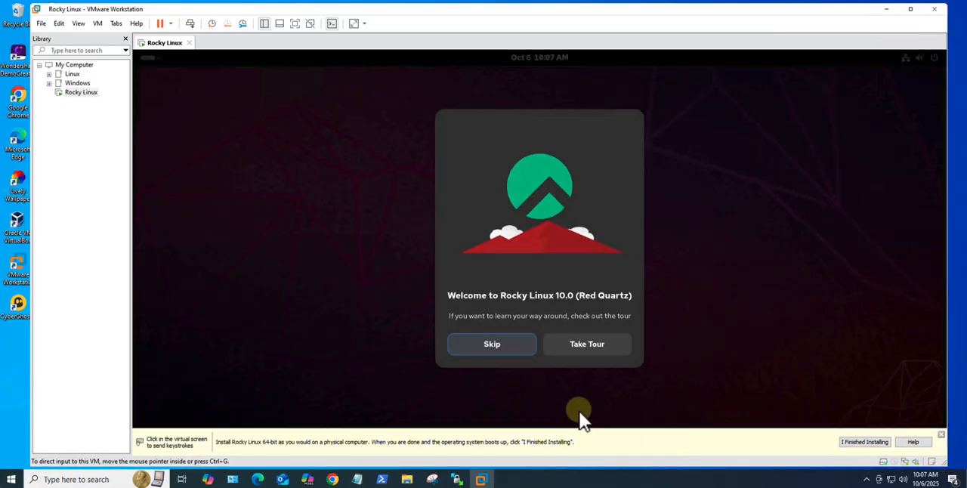
Step: Skip the Rocky Linux welcome tour and open a Terminal window from the activities overview
click(508, 349)
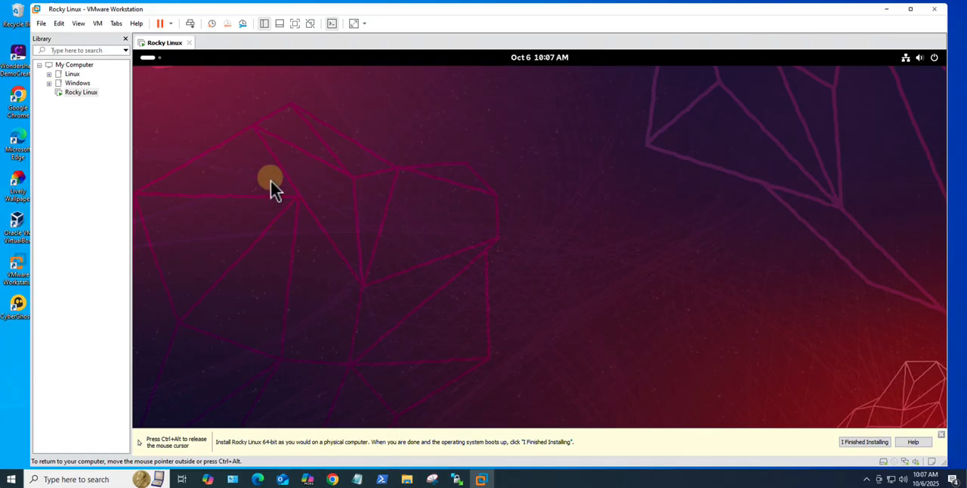
click(144, 59)
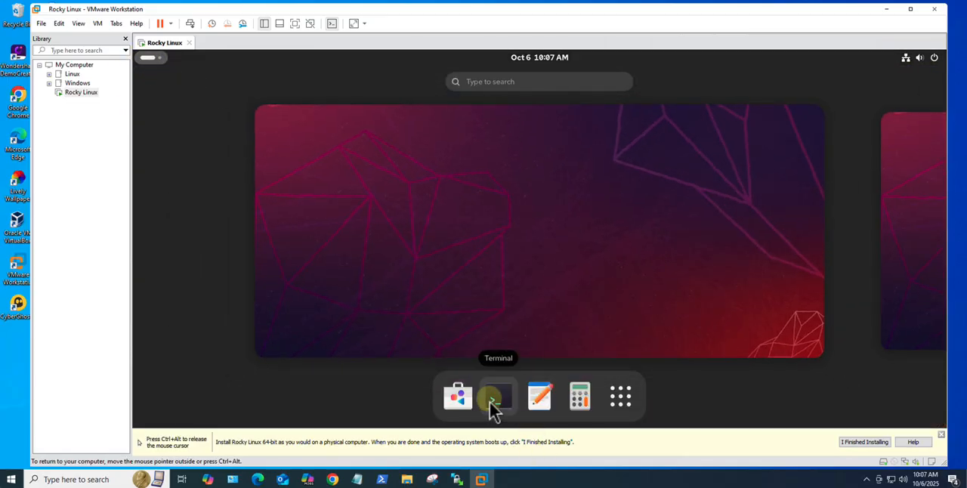
click(492, 399)
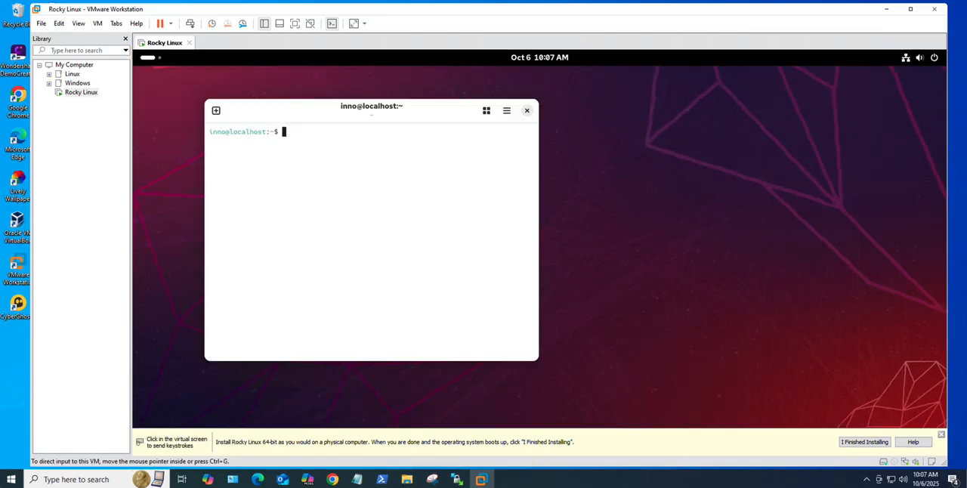
Step: Turn off the system font in the terminal's appearance preferences and open the custom font selection
click(506, 112)
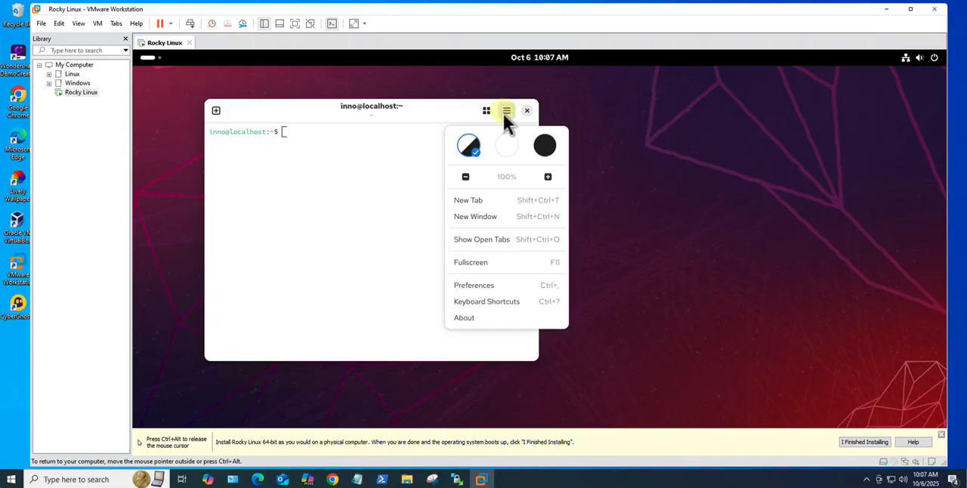
click(483, 285)
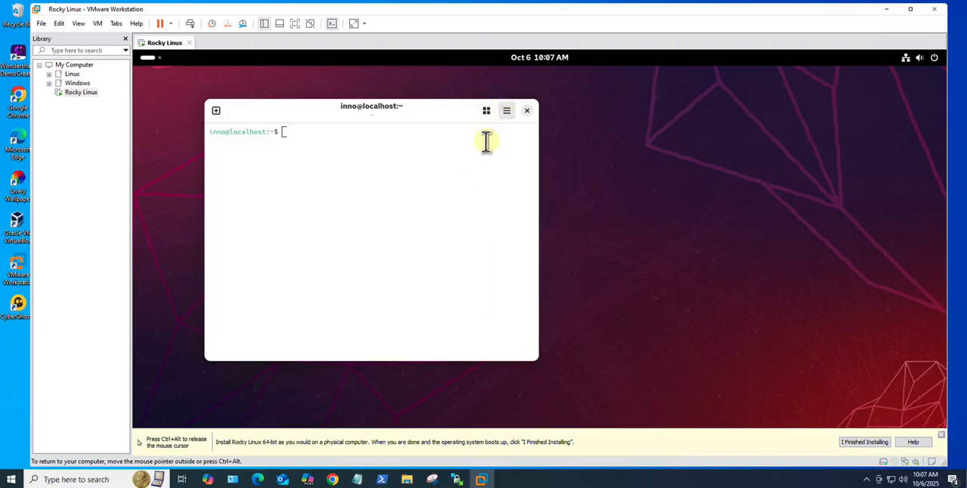
scroll(506, 227, down, 5)
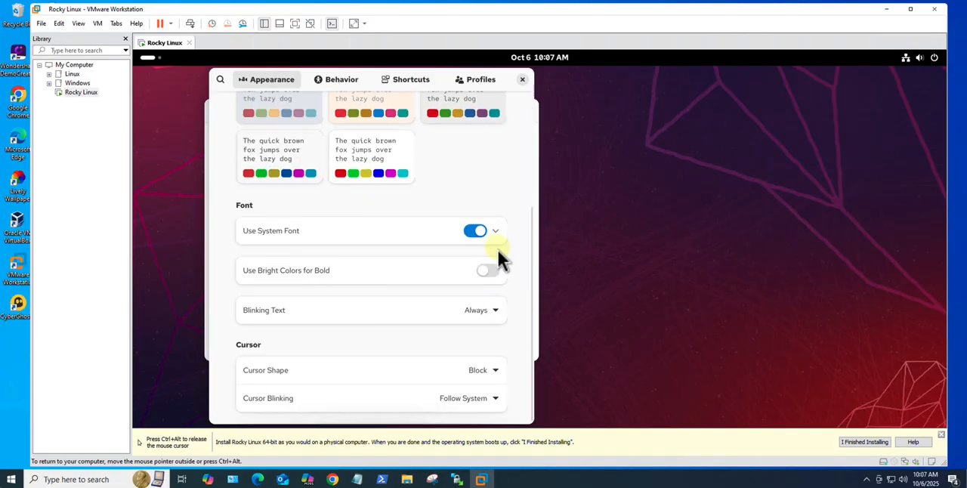
click(475, 231)
click(494, 263)
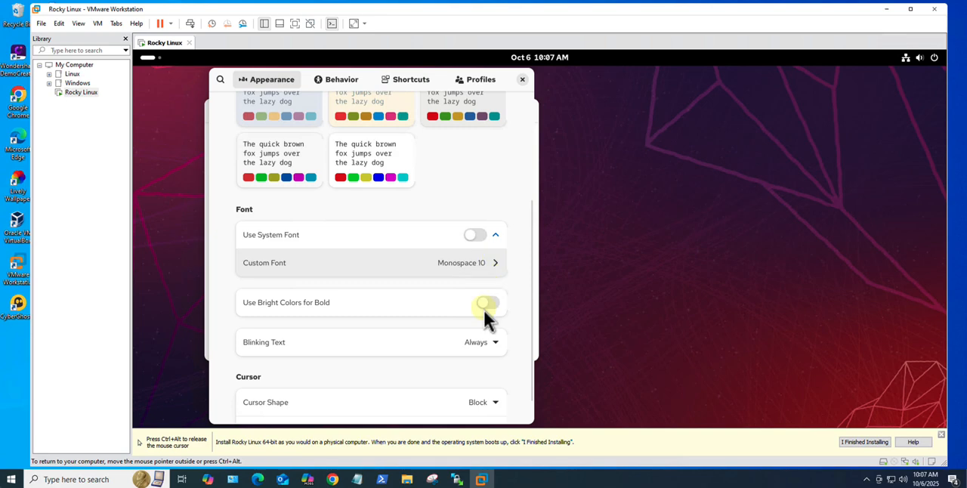
Step: Set the terminal's custom font to Red Hat Mono Medium, size 16, and enlarge the terminal window to about 88 × 18 characters
click(463, 362)
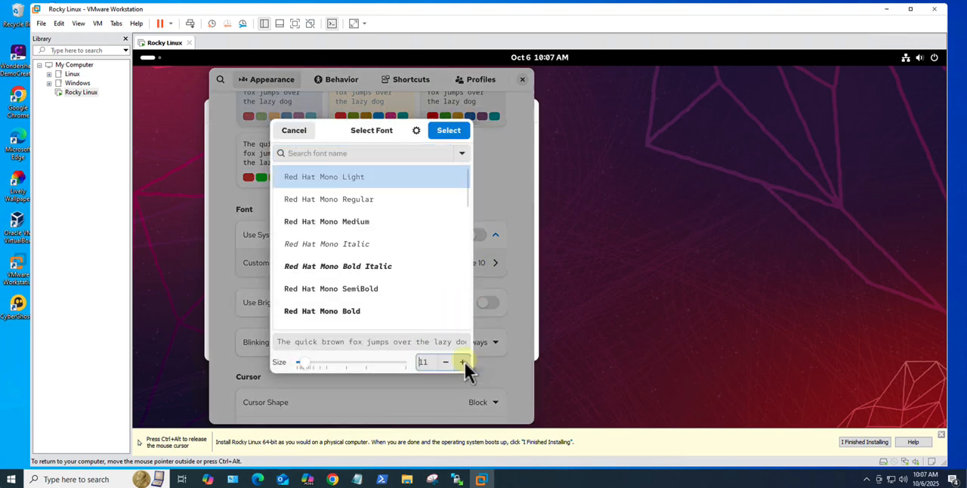
click(463, 362)
click(462, 362)
click(462, 362)
click(462, 362)
click(462, 362)
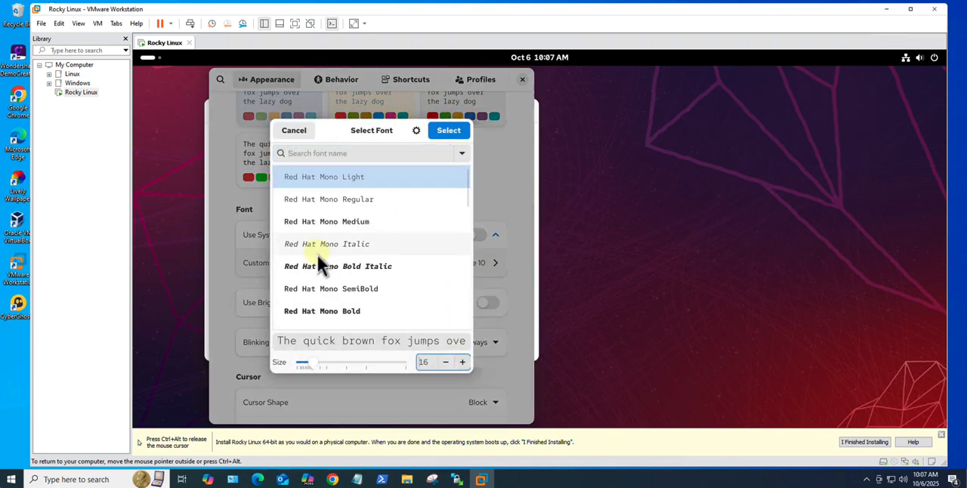
click(313, 225)
click(458, 136)
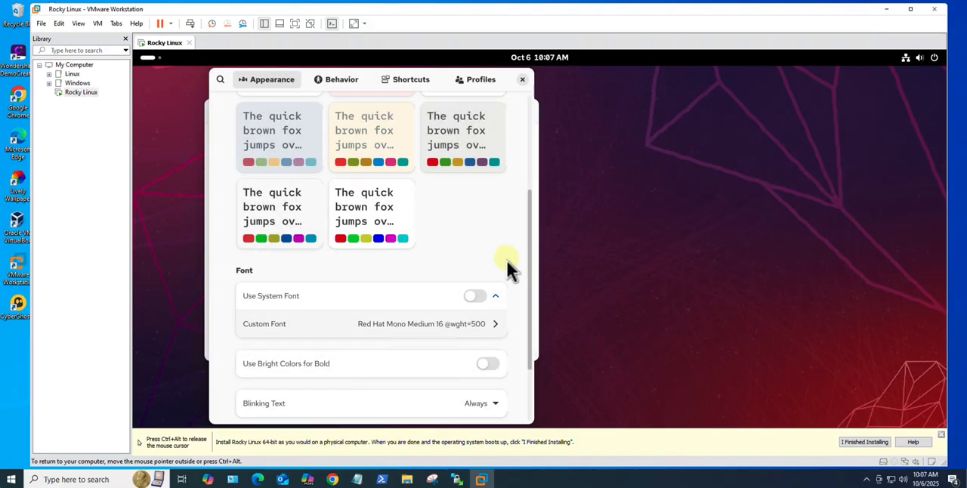
click(522, 80)
drag(537, 359, 799, 395)
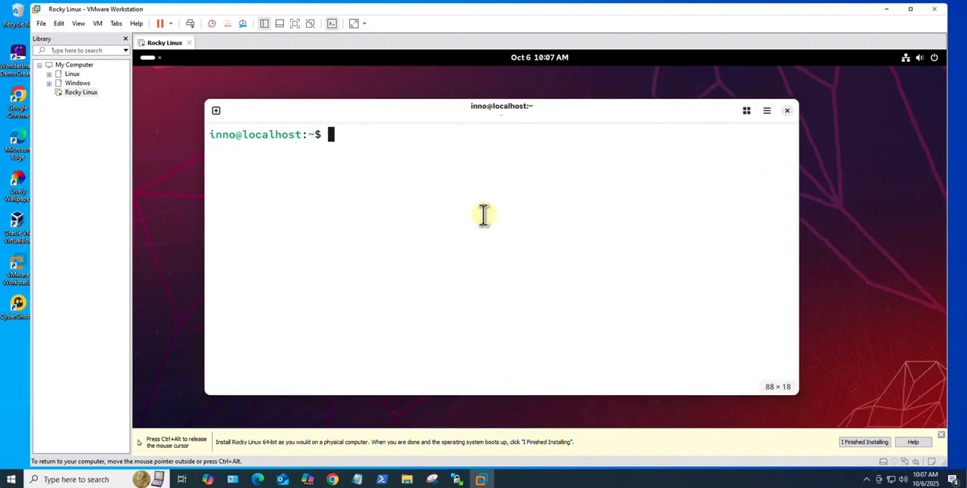
Step: Check the installed Rocky Linux version with "cat /etc/os-release", highlighting the VERSION_ID value, and clear the terminal
text(cat /e)
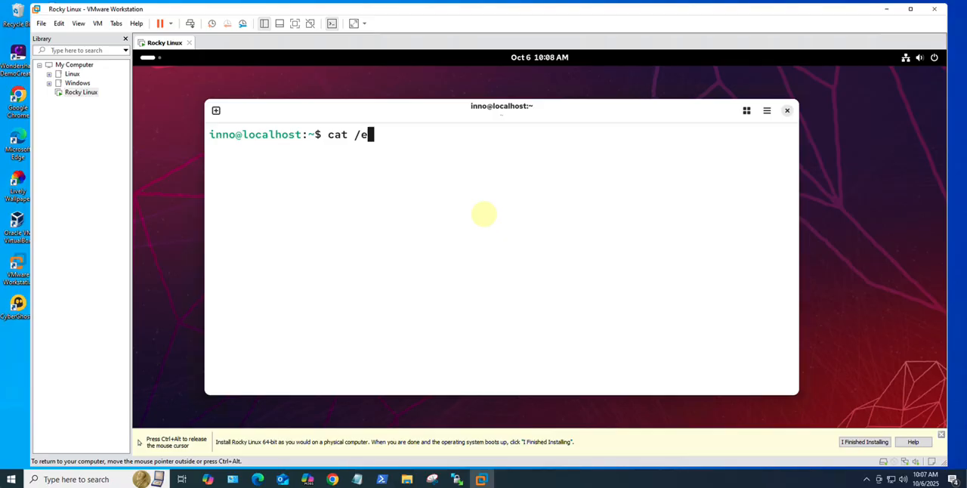
text(tc/os-release)
key(Return)
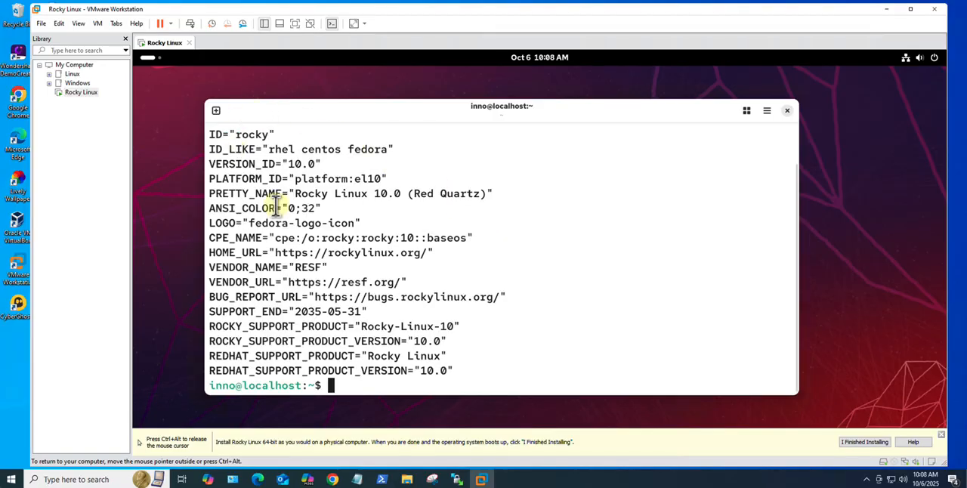
drag(313, 167, 274, 164)
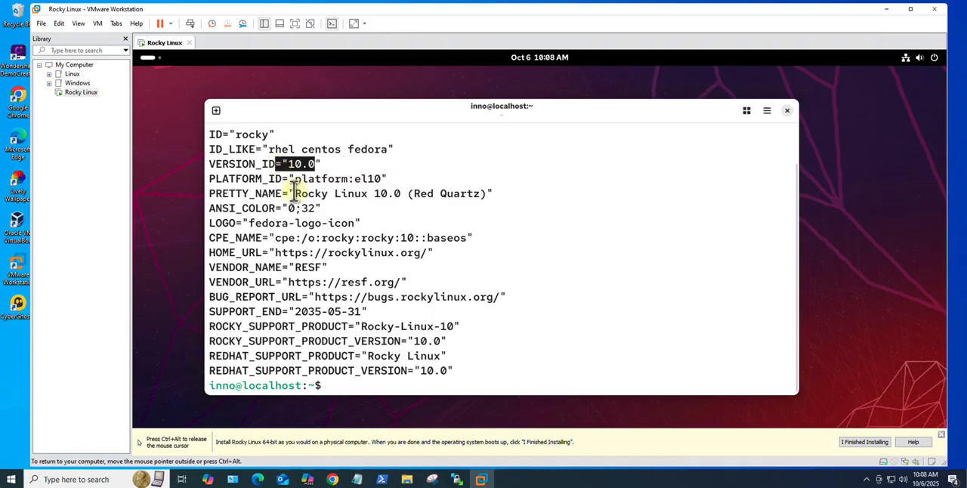
click(453, 236)
text(clear)
key(Return)
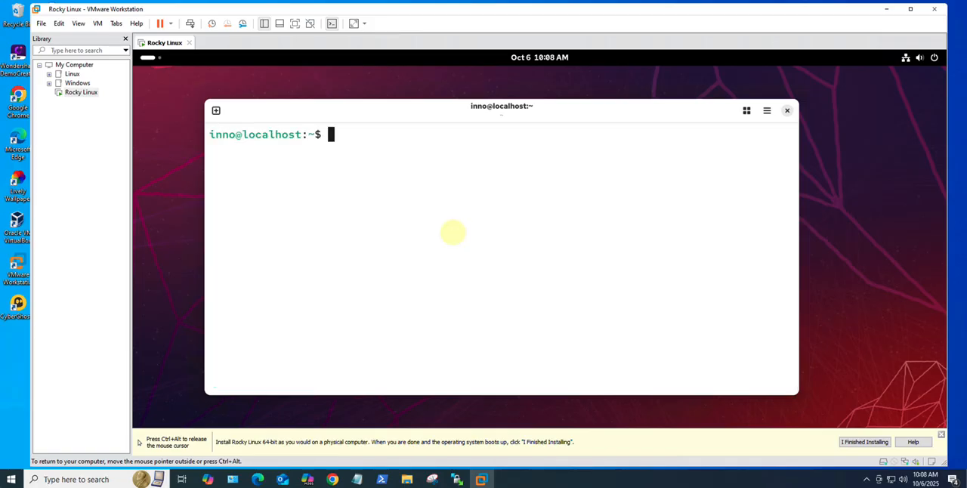
Step: Check the IPv4 address of the ens160 interface with "ip address" and clear the terminal
text(ip address)
key(Return)
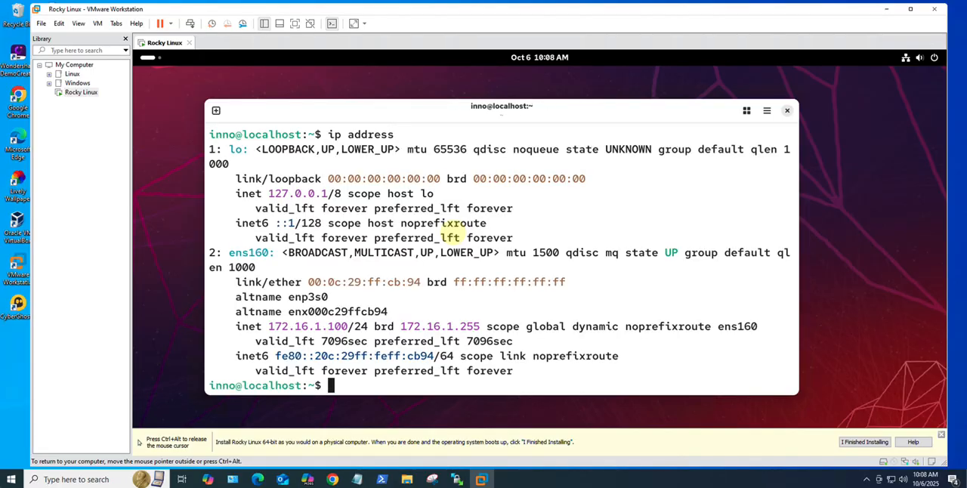
drag(269, 326, 347, 326)
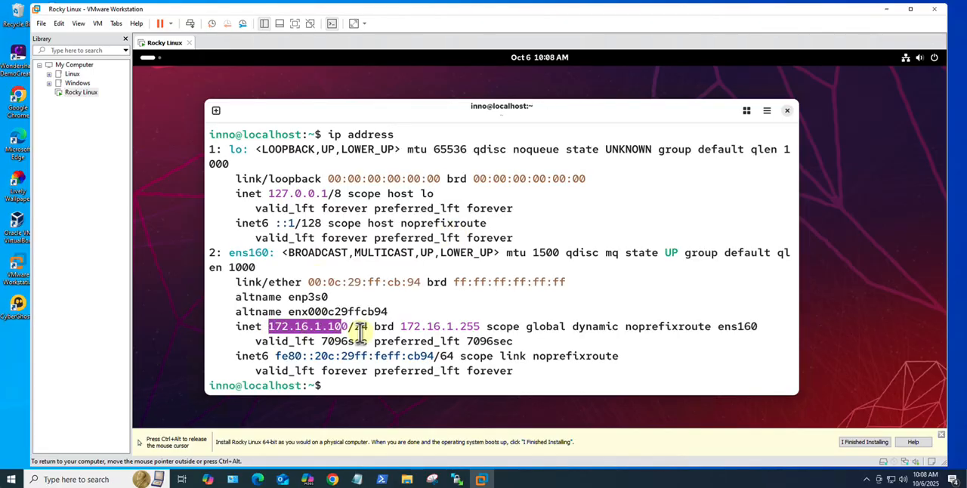
click(355, 361)
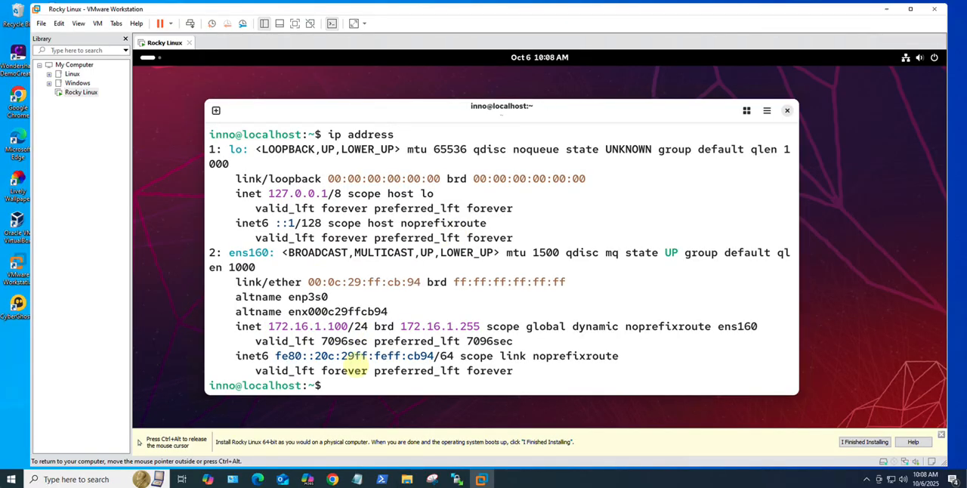
key(Return)
key(Return)
text(clear)
key(Return)
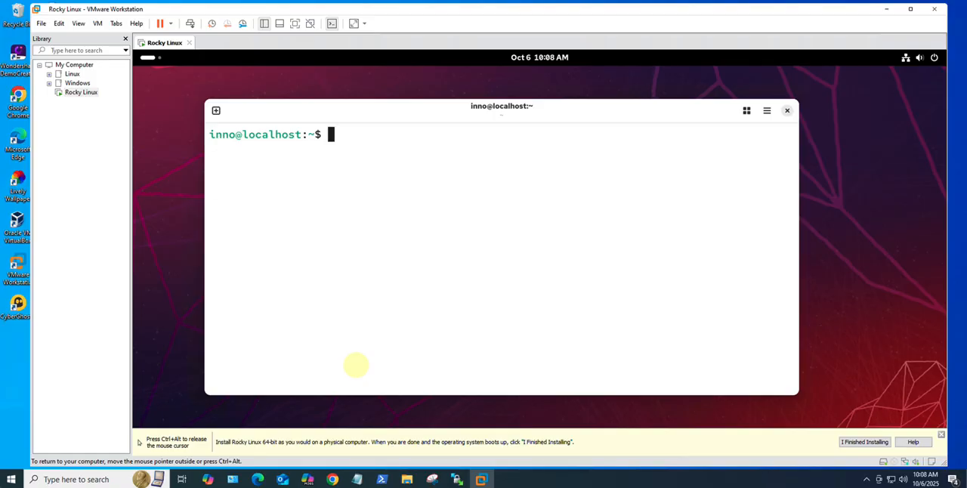
Step: Test internet connectivity with "ping -c 3 google.com", highlight the transmitted and received packet figures, and clear the terminal
text(ping -c 3 goog)
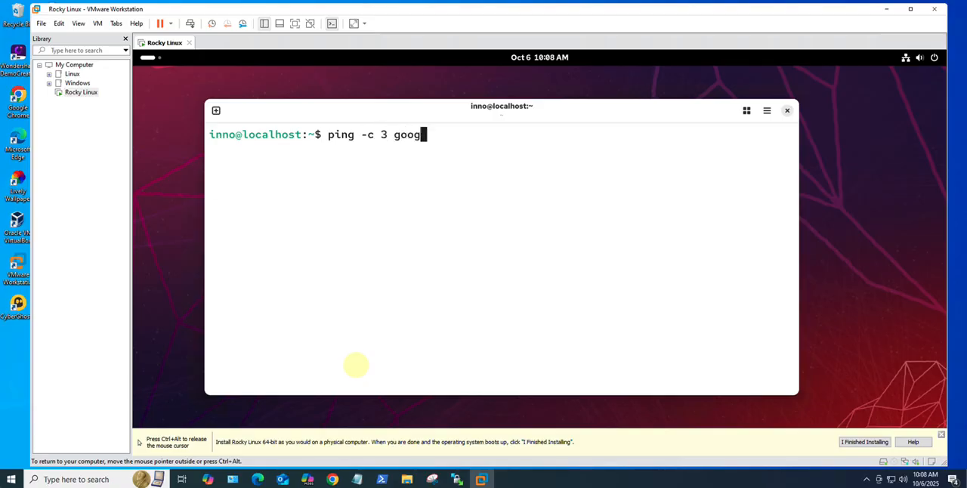
text(le.com)
key(Return)
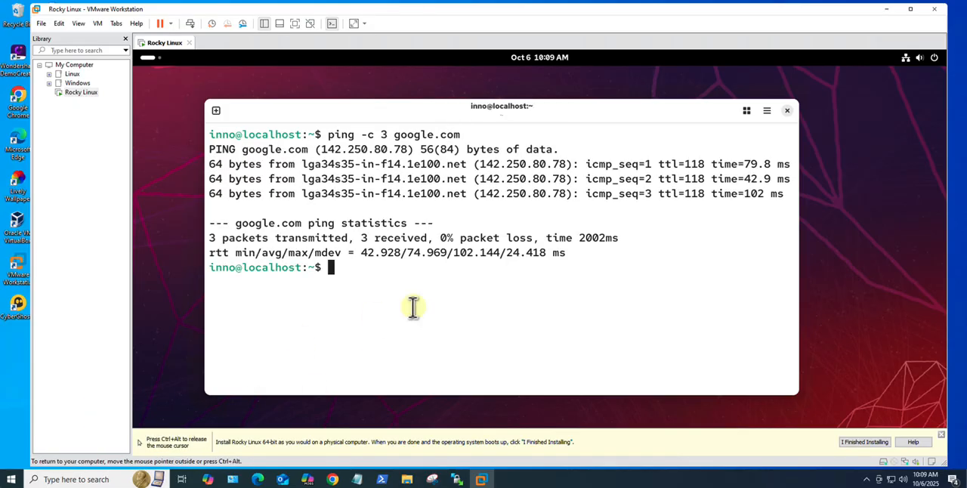
drag(361, 238, 427, 240)
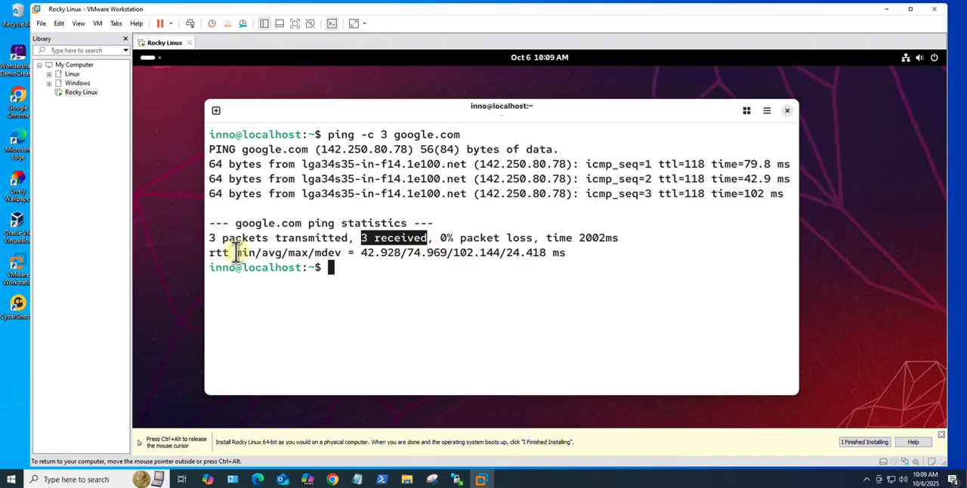
drag(222, 239, 348, 238)
click(363, 270)
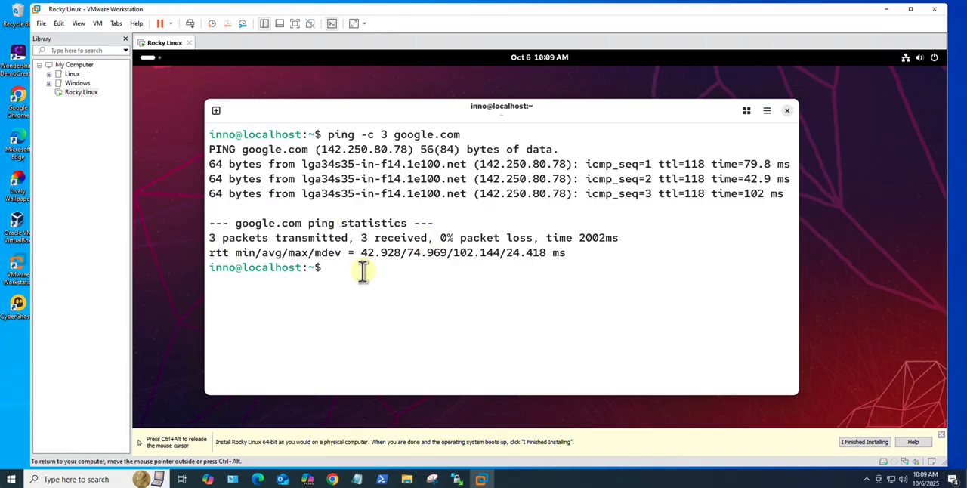
text(clear)
key(Return)
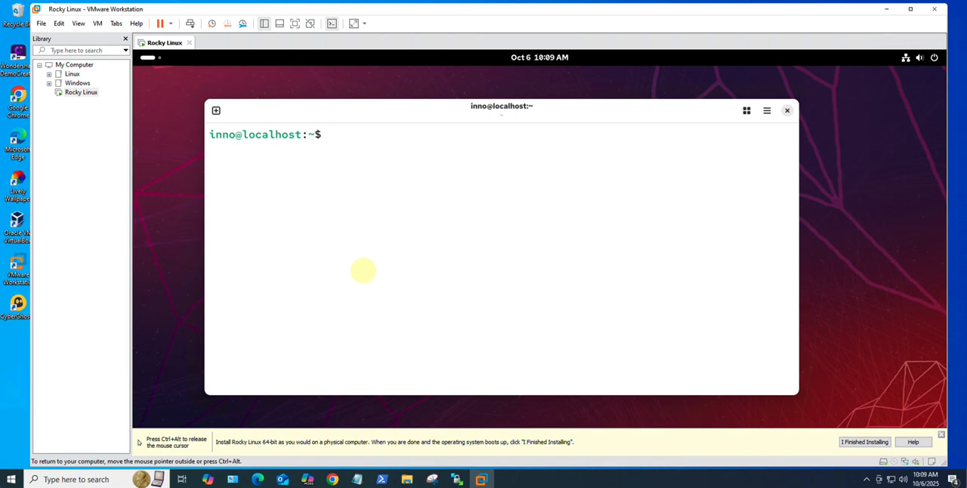
Step: List the current user's group memberships with the groups command and highlight the wheel group
text(group)
text(s)
key(Return)
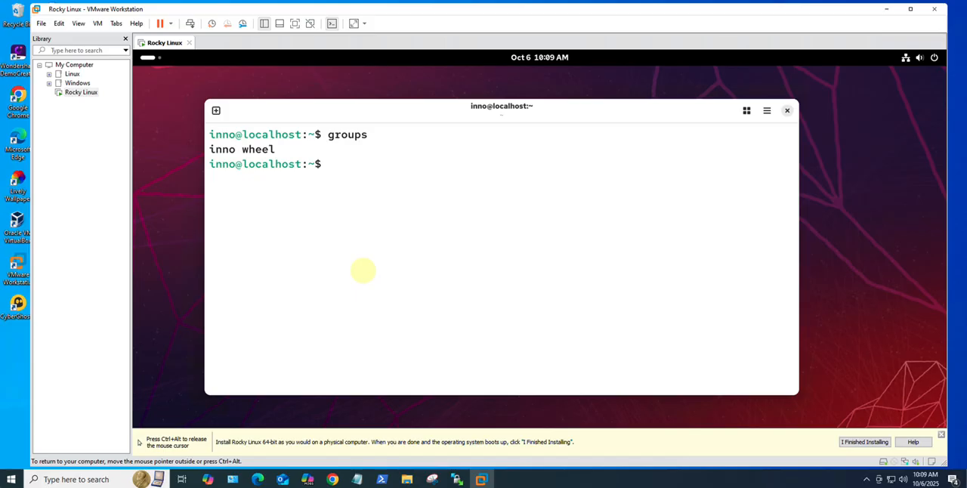
drag(276, 150, 241, 152)
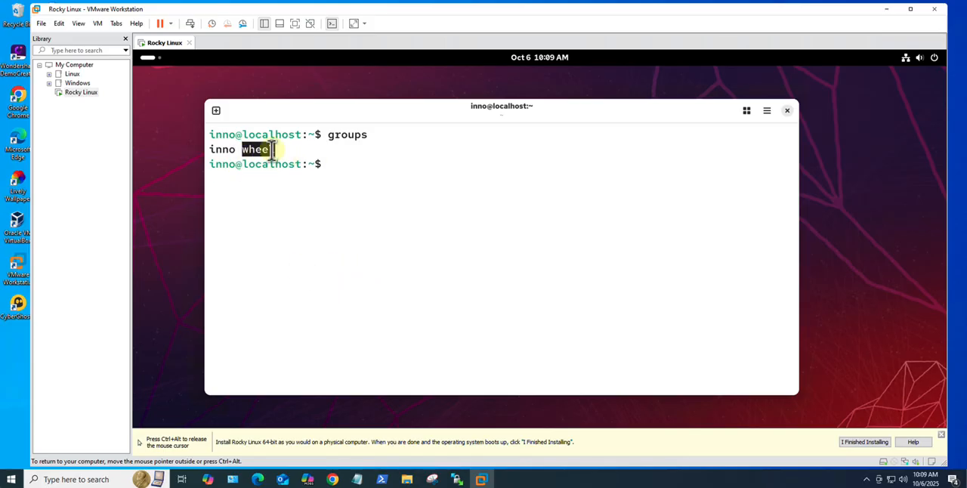
click(282, 149)
double_click(276, 150)
click(285, 148)
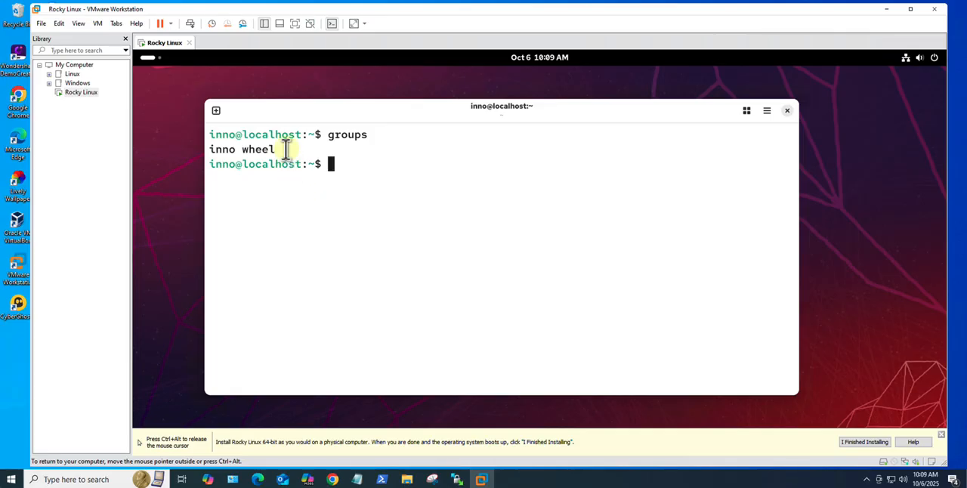
drag(276, 149, 241, 150)
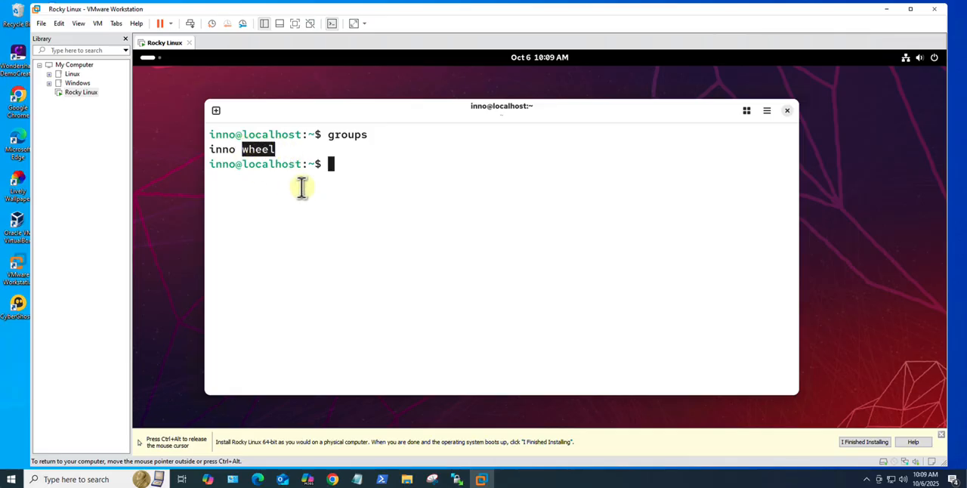
click(357, 171)
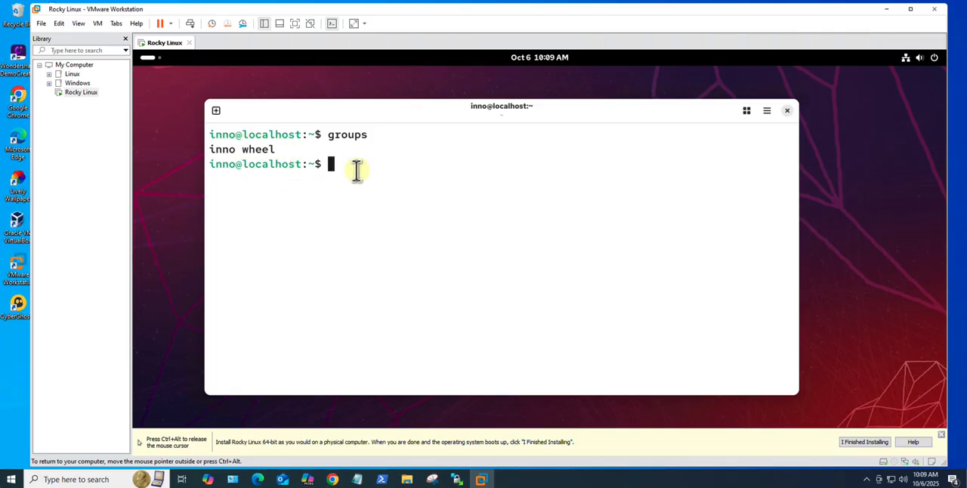
Step: Display all system groups with "cat /etc/group" and examine the wheel entry for its members
text(cat /et/)
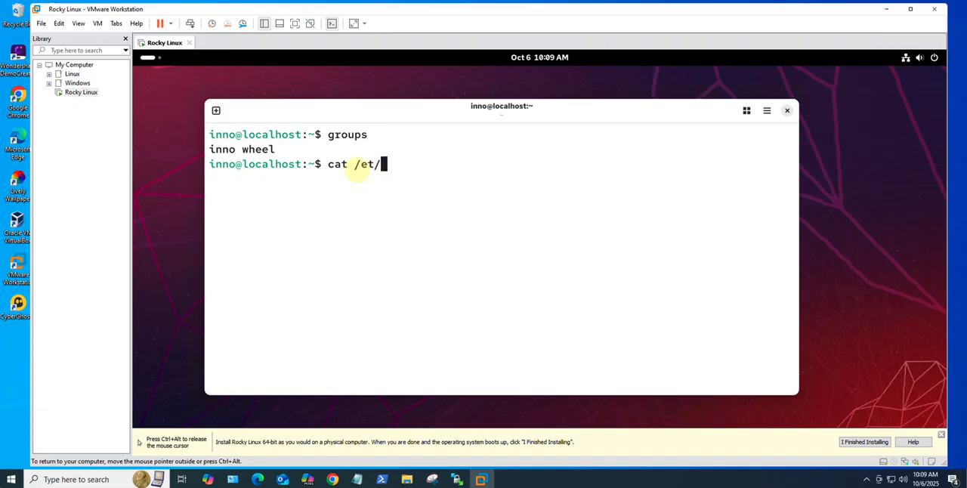
key(BackSpace)
text(c/group)
key(Return)
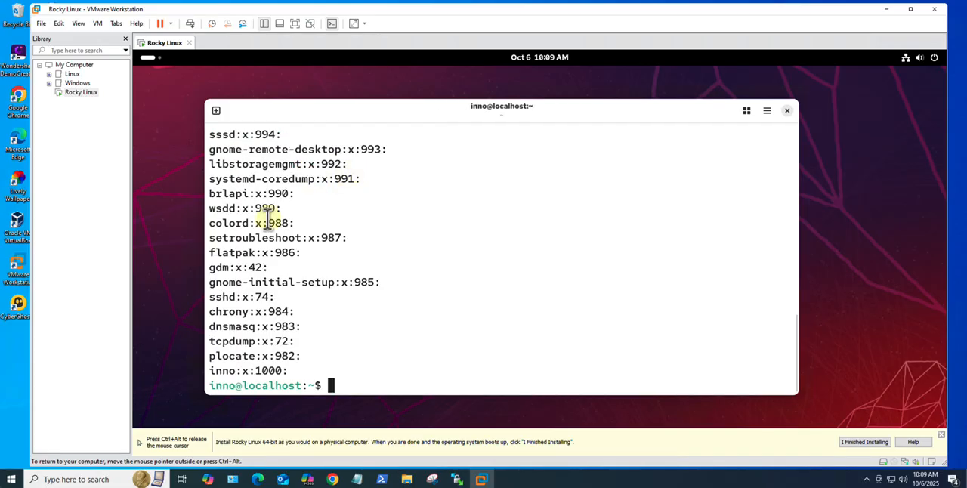
scroll(360, 277, up, 15)
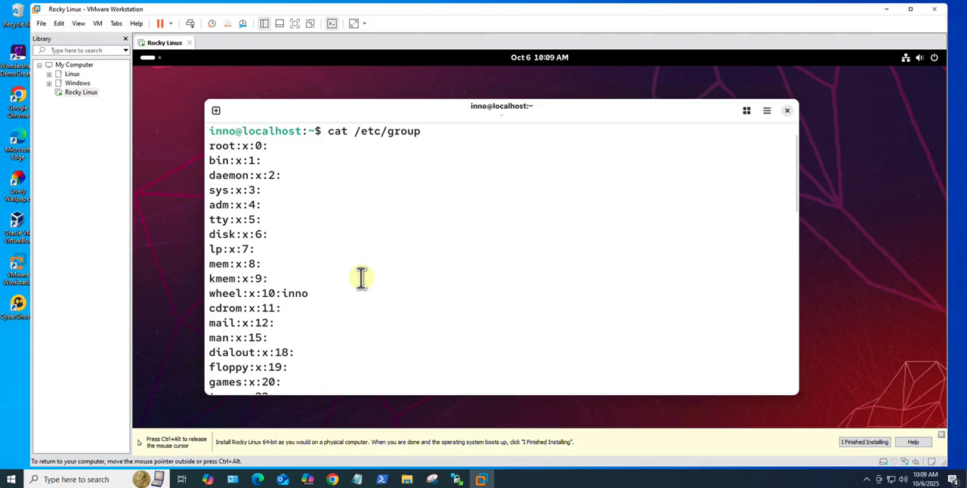
drag(308, 288, 195, 293)
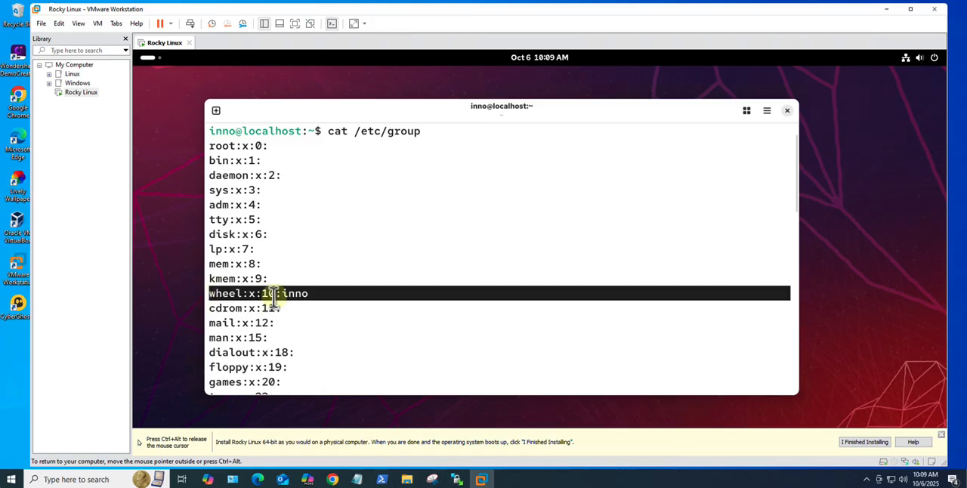
click(275, 298)
key(Return)
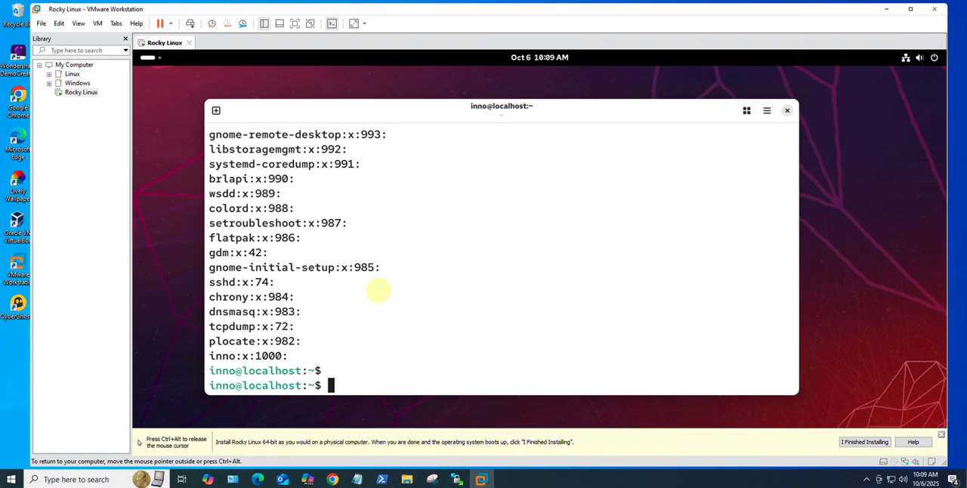